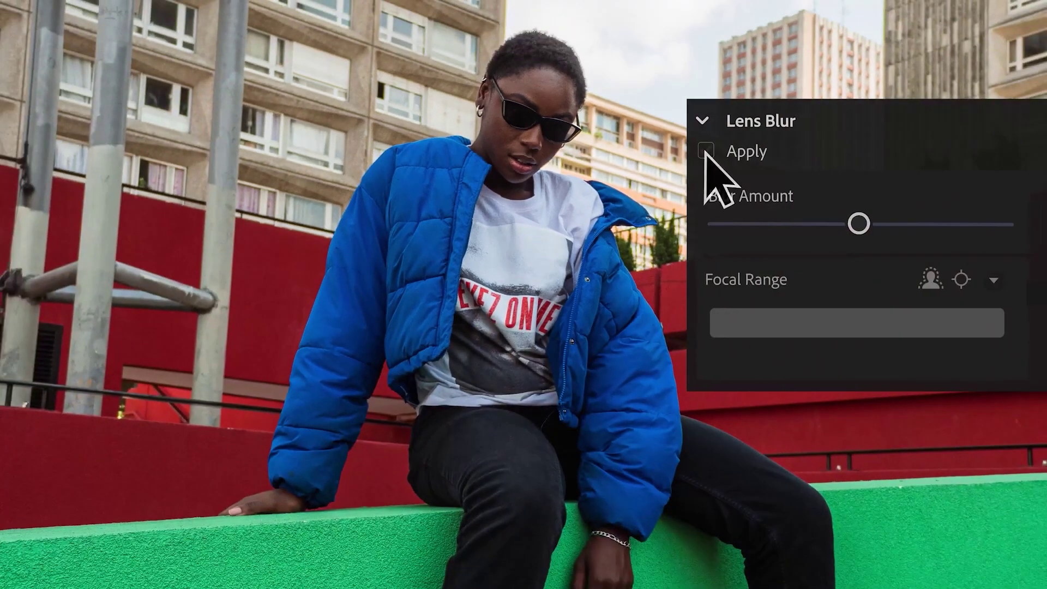
- Turn on Lens Blur for the preview photo and shift its focus range so the subject blurs
click(706, 151)
drag(798, 323, 821, 317)
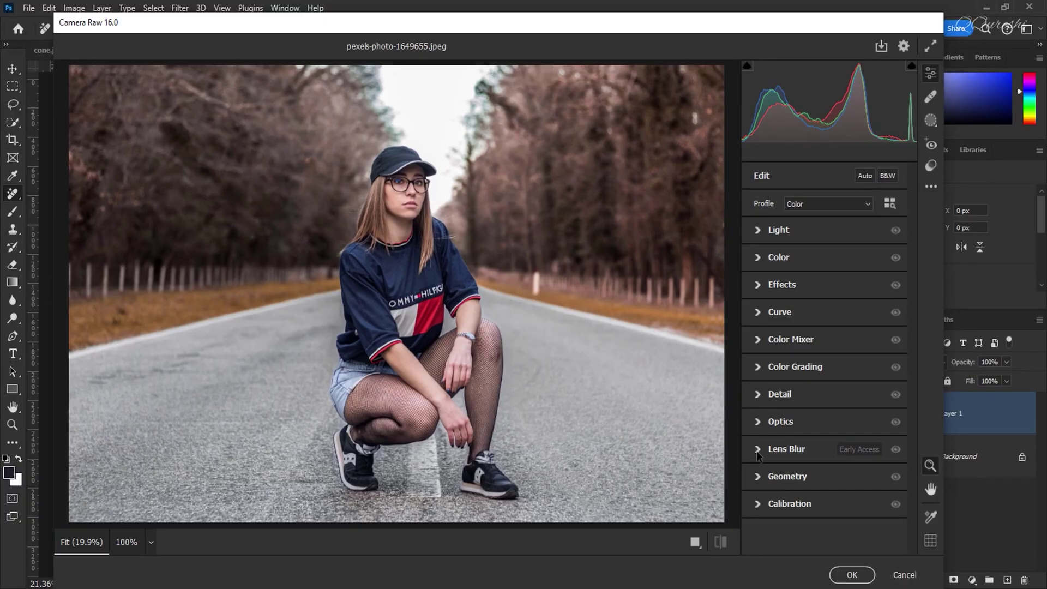
- Expand Lens Blur, tick Apply, and raise Blur Amount from 50 to 100 on the road portrait
click(758, 450)
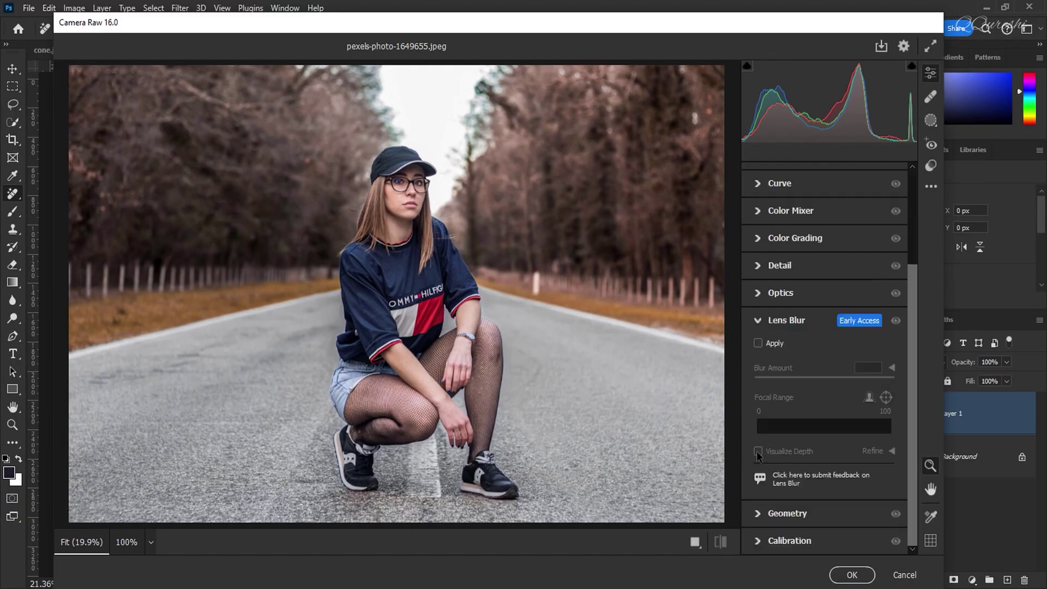
click(759, 344)
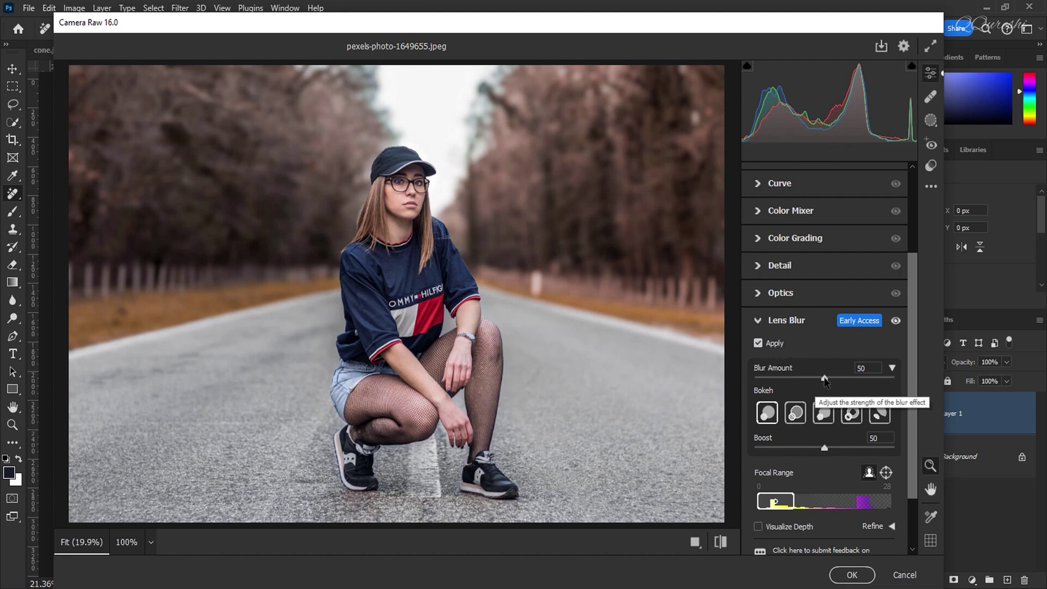
drag(824, 379, 897, 381)
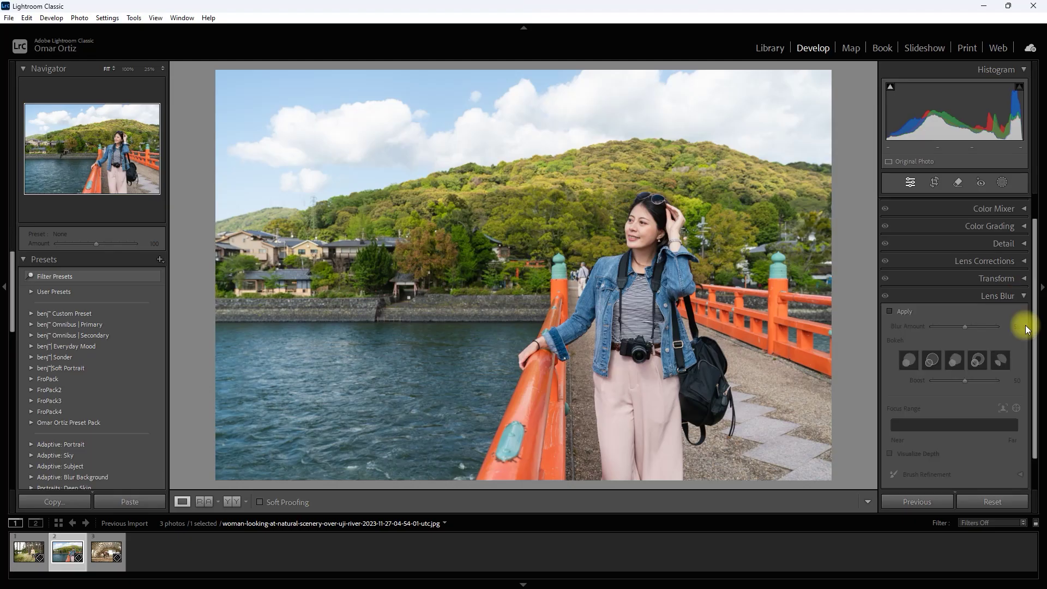
- Apply Lens Blur to the bridge photo and toggle the depth map on and off
scroll(955, 300, down, 1)
click(891, 275)
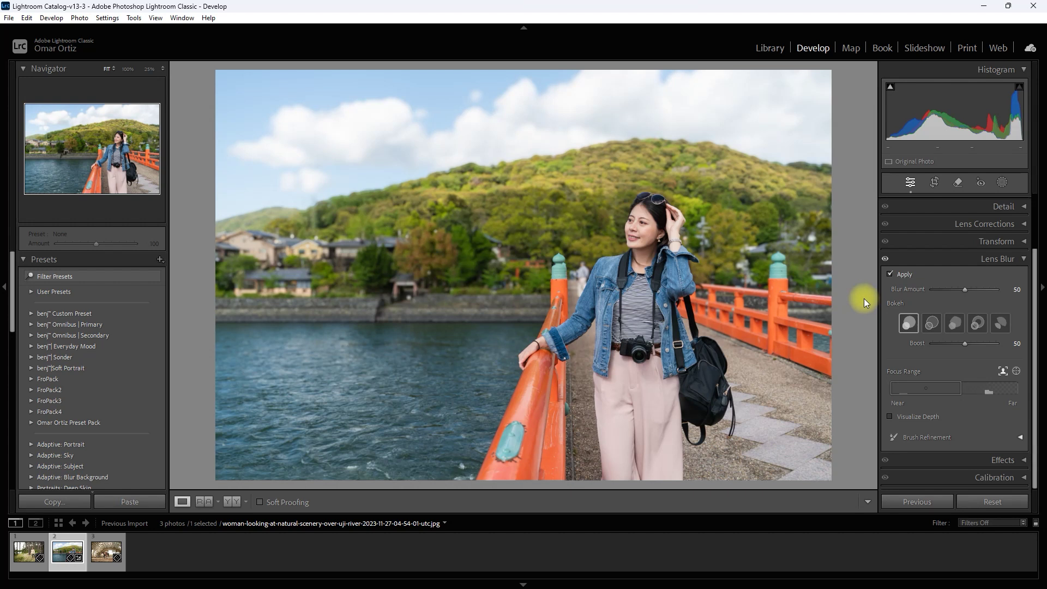
click(890, 417)
click(890, 418)
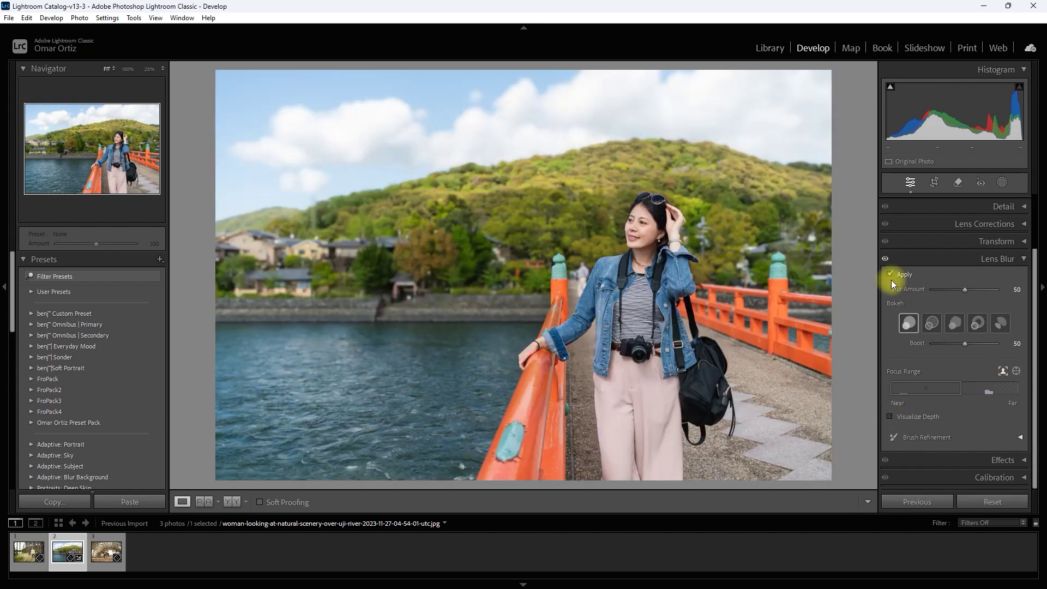
- Filter presets by 'blur' and try Subtle, Strong, Circle, Bubble, Geometric, Ring and Swirl Blur Background presets
click(69, 276)
text(blur)
click(69, 334)
click(77, 346)
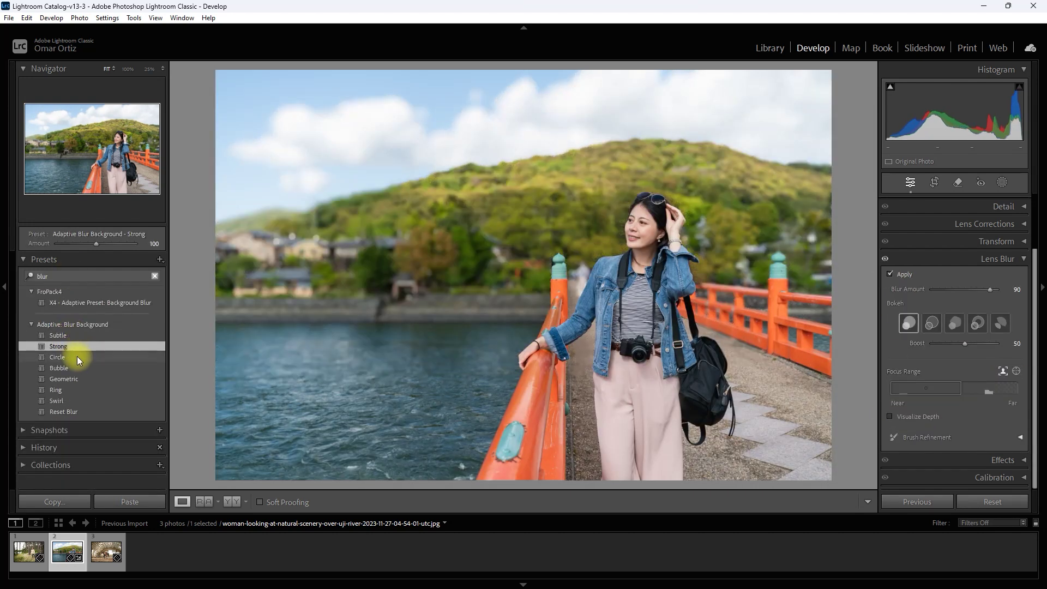
click(77, 357)
click(75, 368)
click(88, 379)
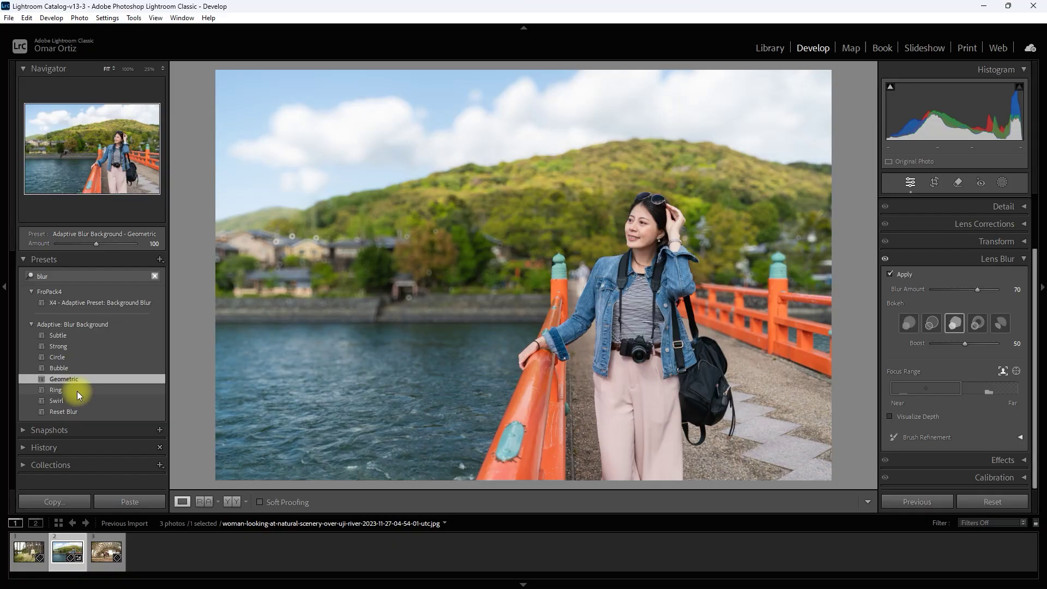
click(77, 390)
click(84, 400)
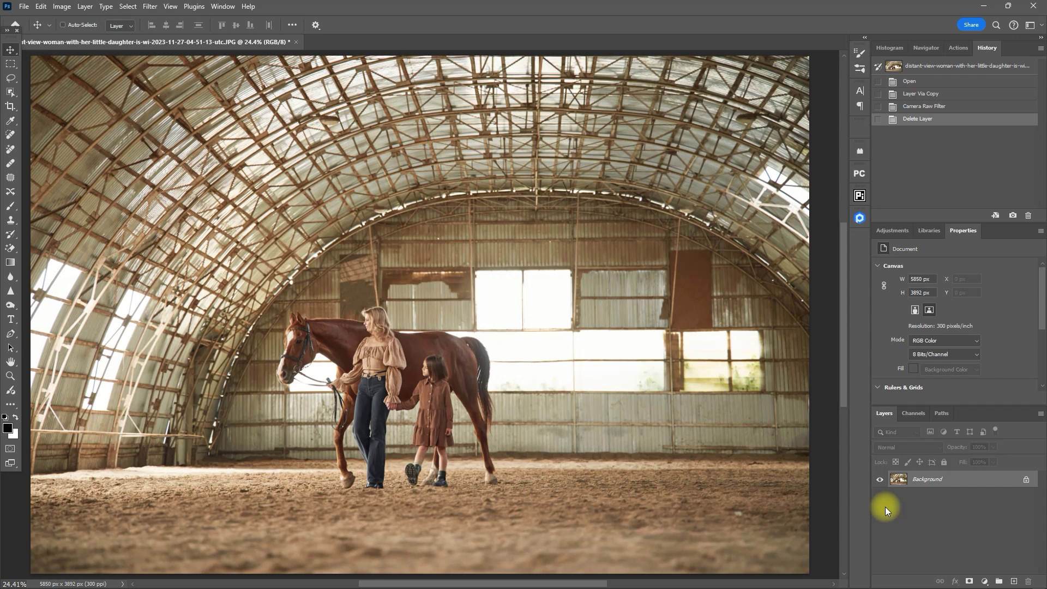
- Duplicate the horse photo's Background layer and open the copy in the Camera Raw Filter
key(ctrl+j)
click(151, 7)
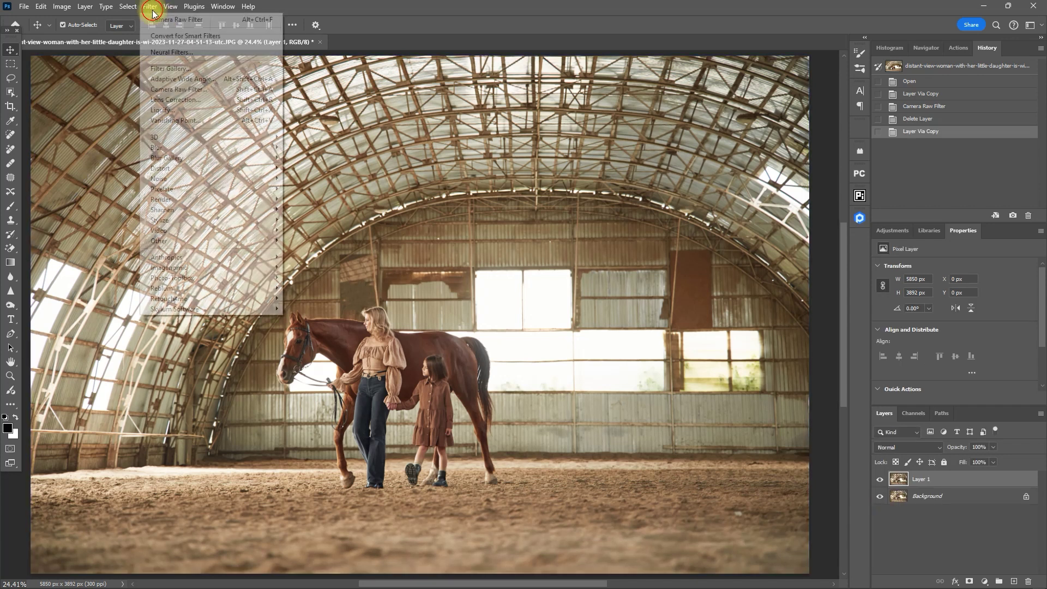
click(213, 90)
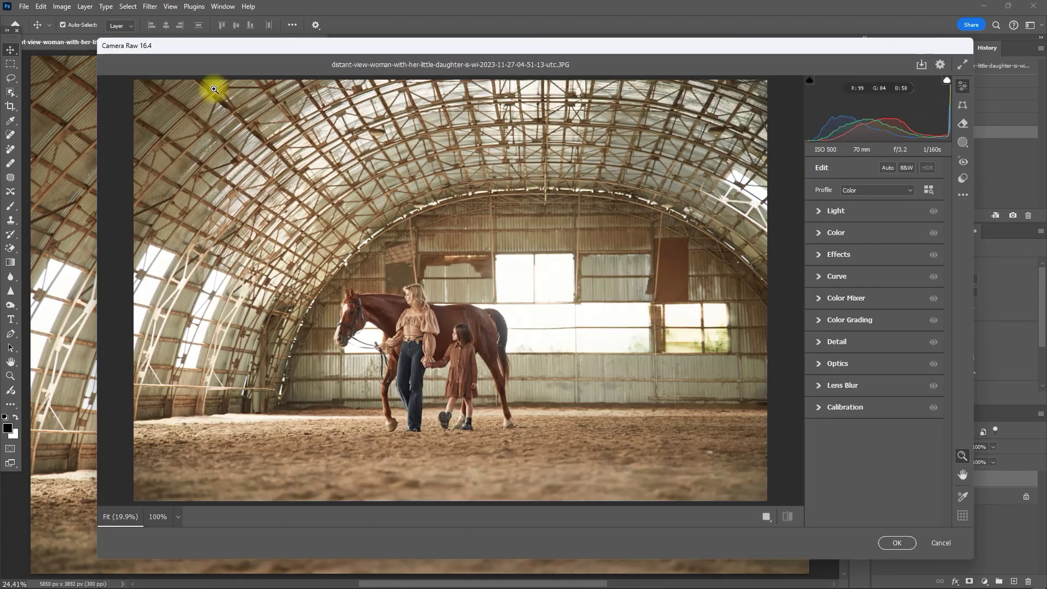
- Apply Lens Blur with Blur Amount and Bokeh Boost at 50, Subject Focus set, depth map shown
click(820, 387)
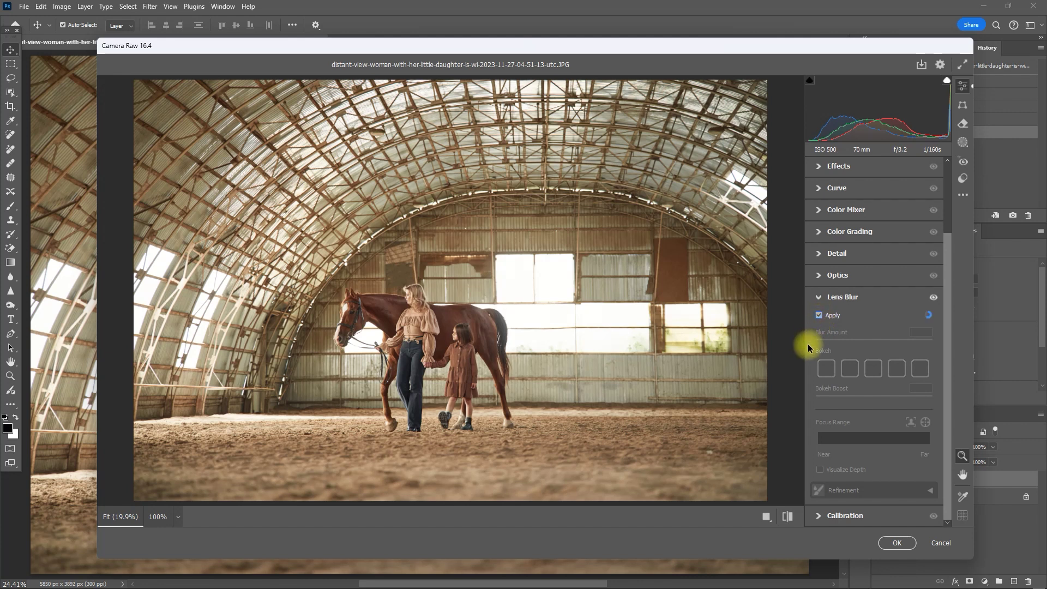
mouse_move(875, 343)
mouse_down()
mouse_move(958, 345)
mouse_move(844, 346)
mouse_move(902, 344)
mouse_move(883, 341)
mouse_move(875, 354)
mouse_up()
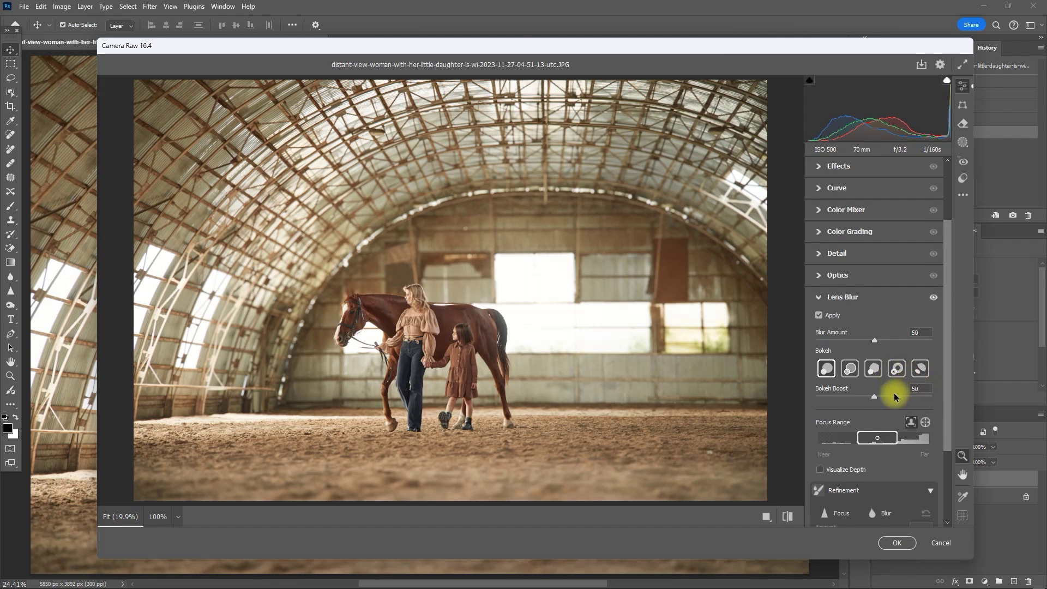
drag(874, 400, 920, 378)
scroll(874, 404, down, 2)
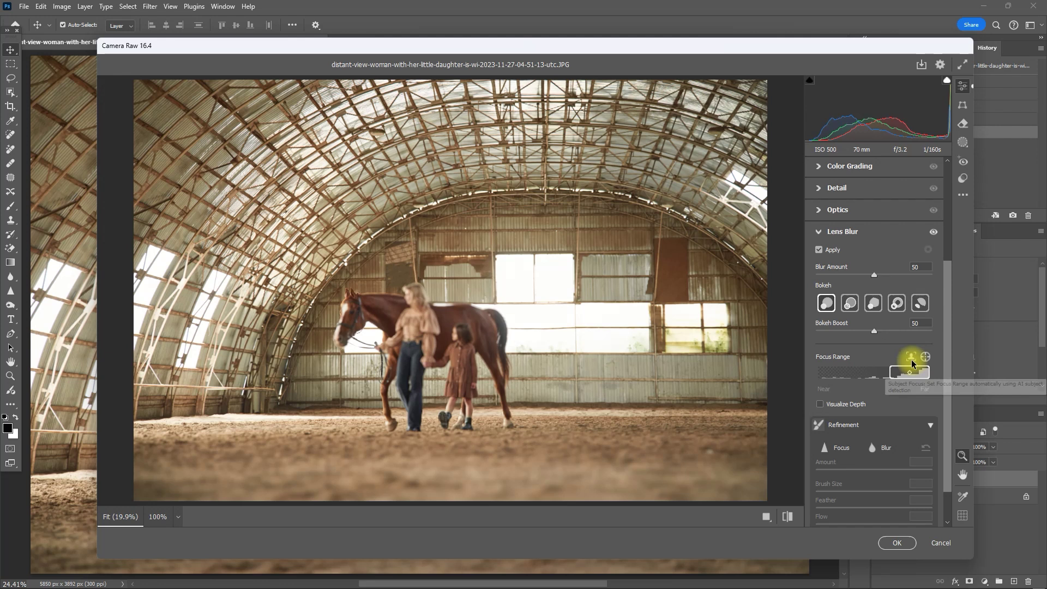
click(911, 357)
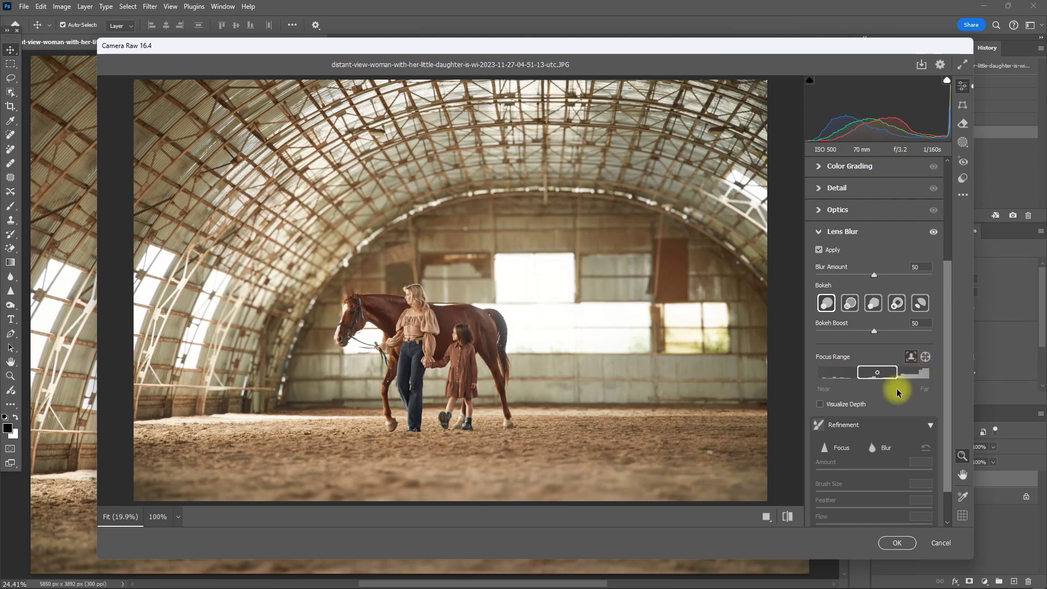
click(820, 405)
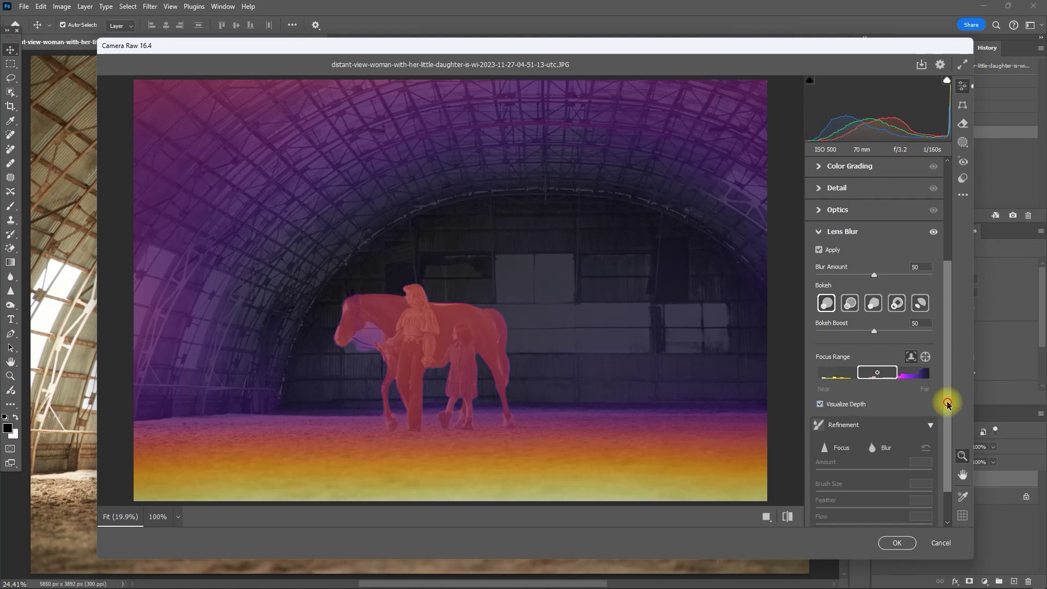
- Test a near focus range, restore Subject Focus on the woman, girl and horse, then hide the depth map
drag(946, 400, 946, 432)
mouse_move(896, 338)
mouse_down()
mouse_move(831, 335)
mouse_move(889, 332)
mouse_up()
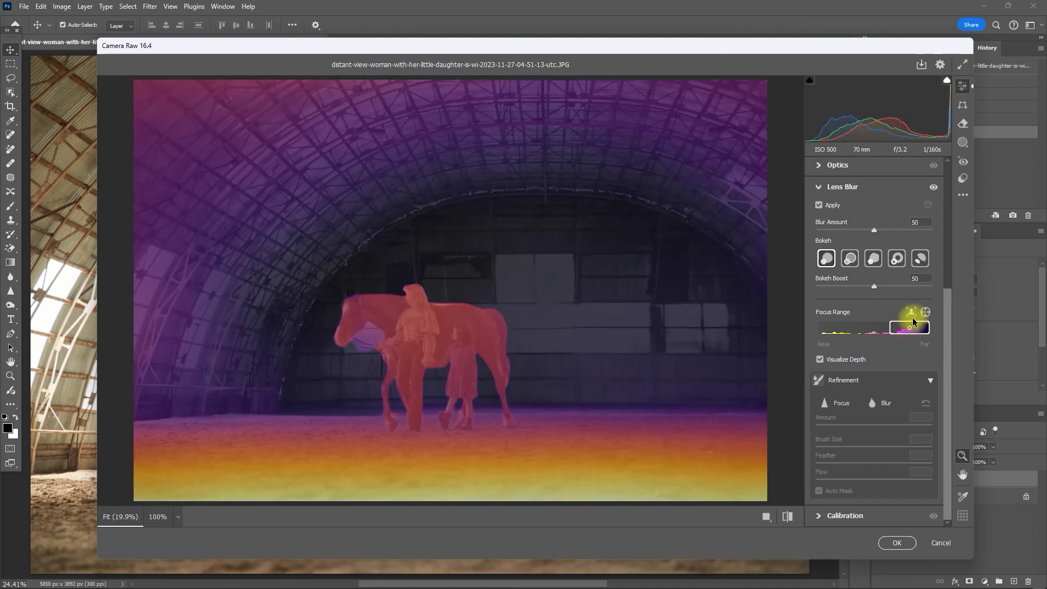
click(911, 313)
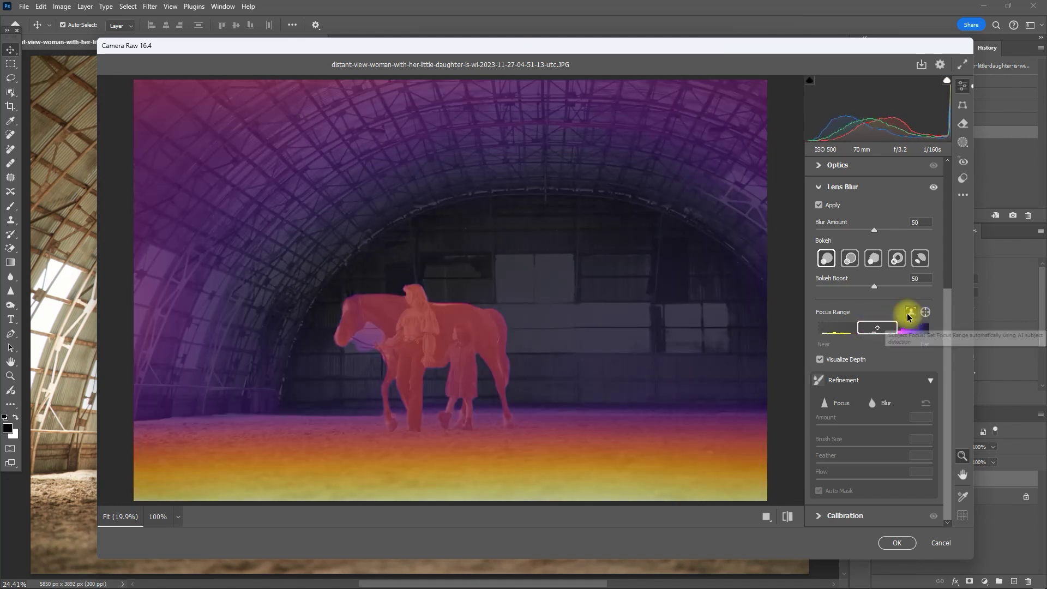
click(844, 362)
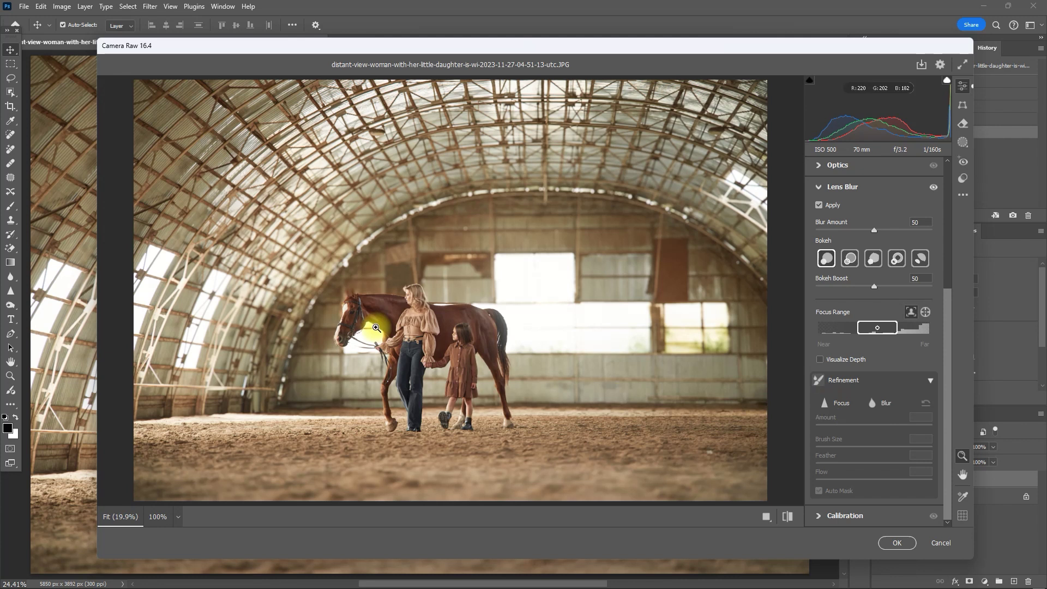
- Zoom in and paint focus over the horse's ear with a smaller Refinement Focus brush (size 3)
click(396, 328)
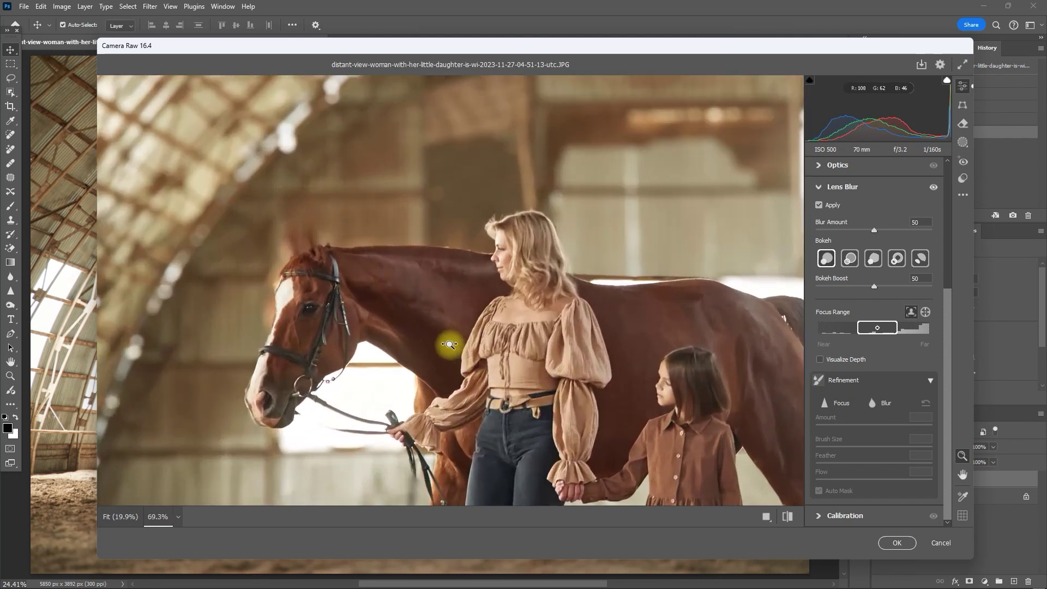
click(828, 407)
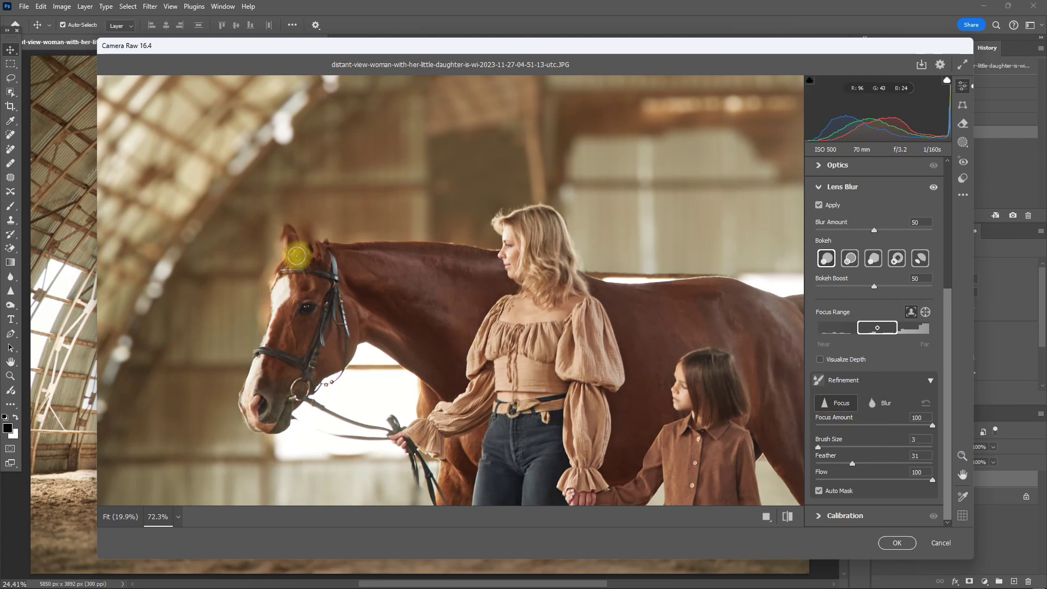
key(bracketleft)
mouse_move(297, 255)
mouse_down()
mouse_move(304, 228)
mouse_move(309, 251)
mouse_move(267, 240)
mouse_move(280, 217)
mouse_up()
key(alt)
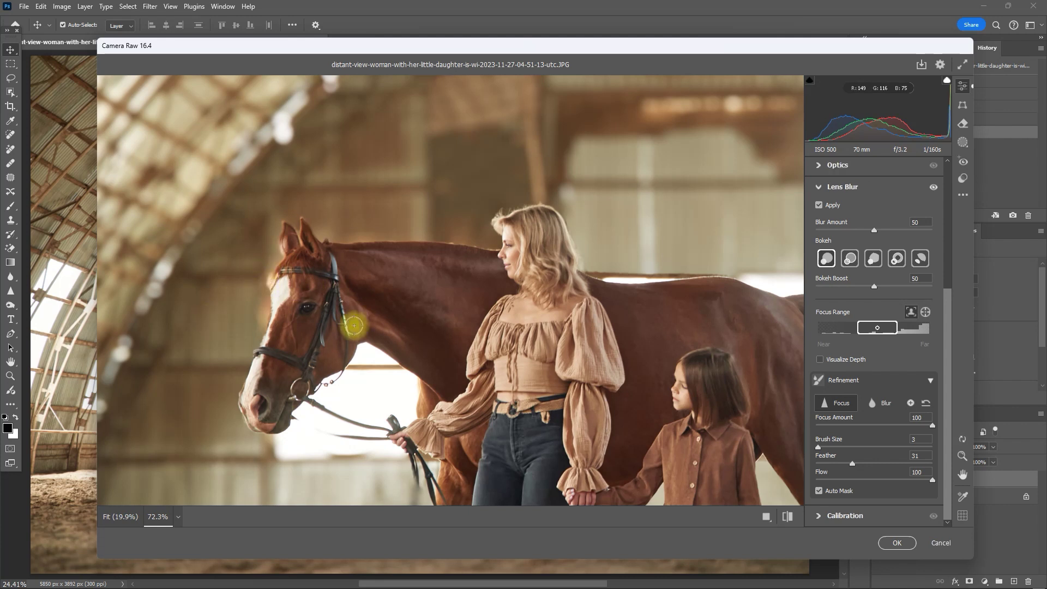
key(space)
drag(606, 390, 546, 293)
- Commit the Camera Raw Lens Blur and toggle Layer 1's visibility to compare blurred and original
click(120, 517)
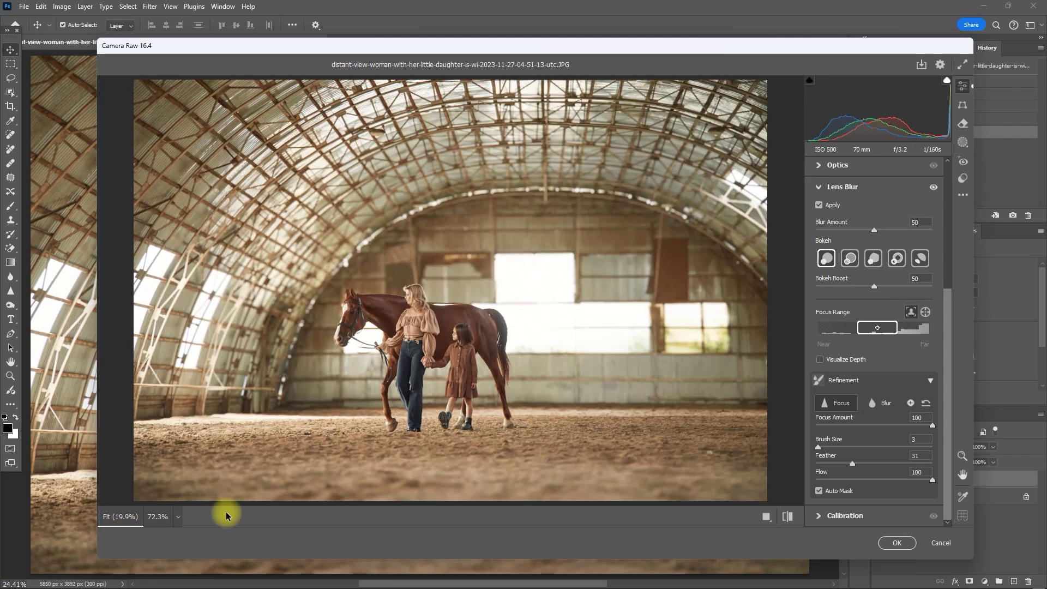
click(897, 543)
click(880, 480)
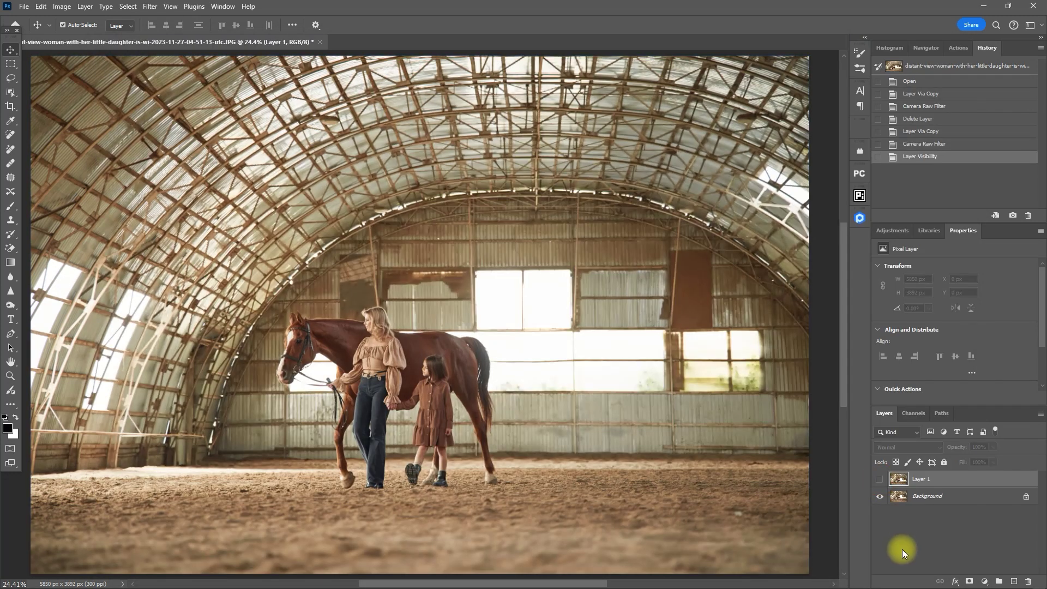
click(880, 480)
click(880, 480)
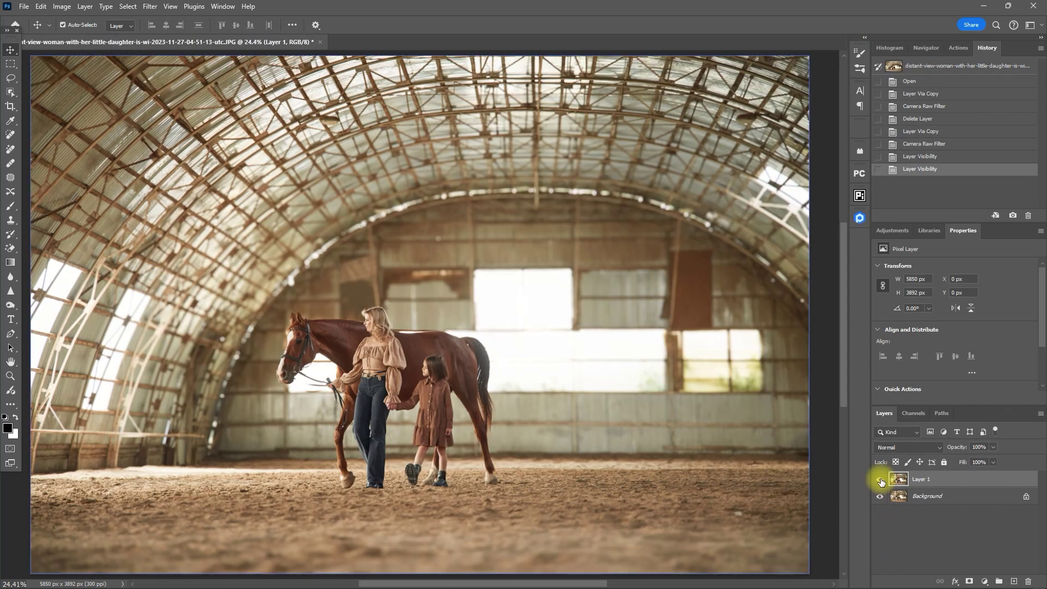
click(880, 480)
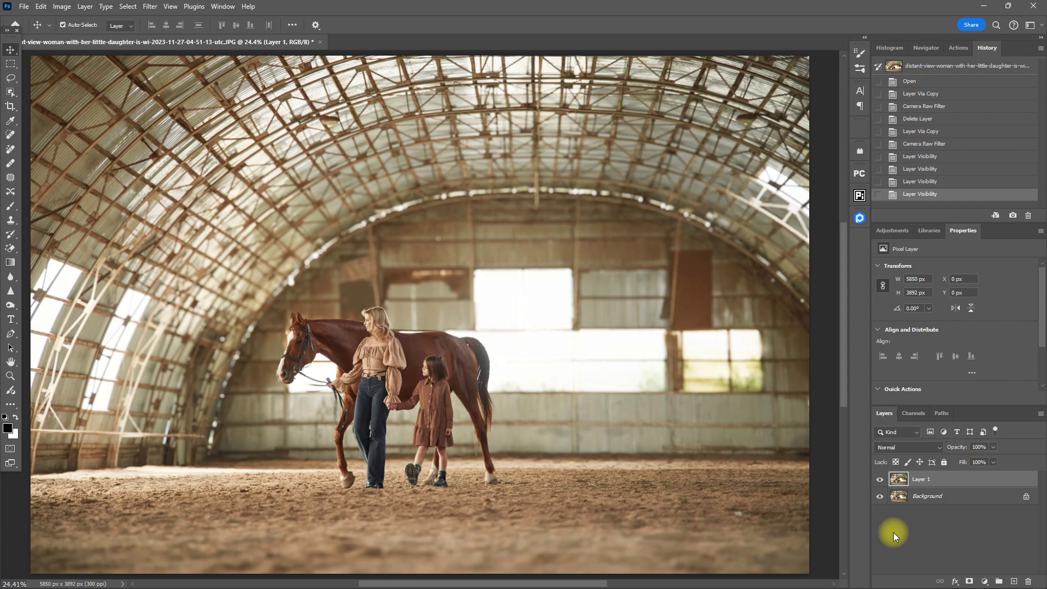
click(880, 481)
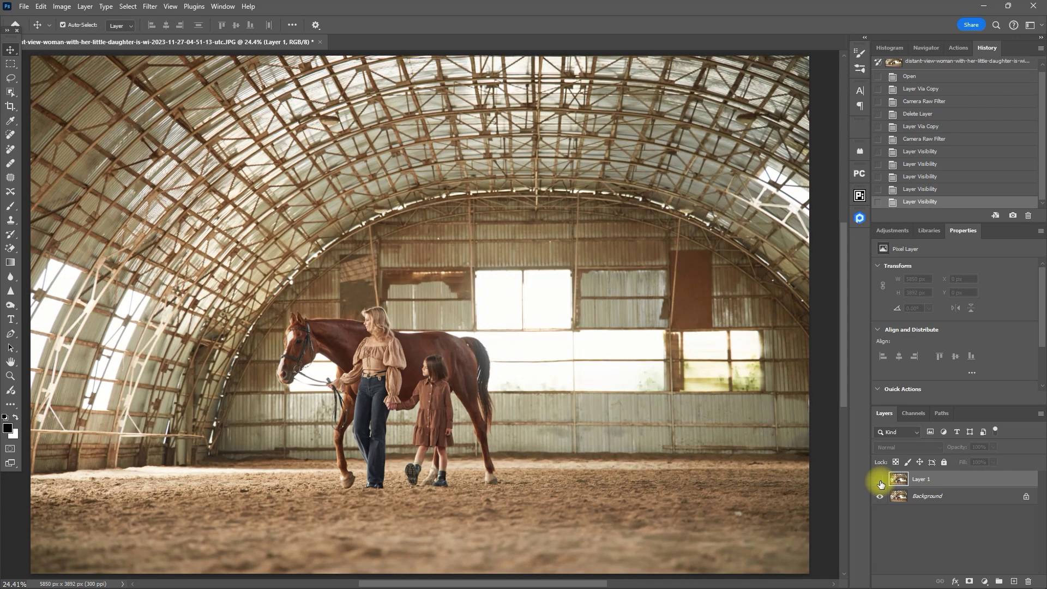
click(880, 480)
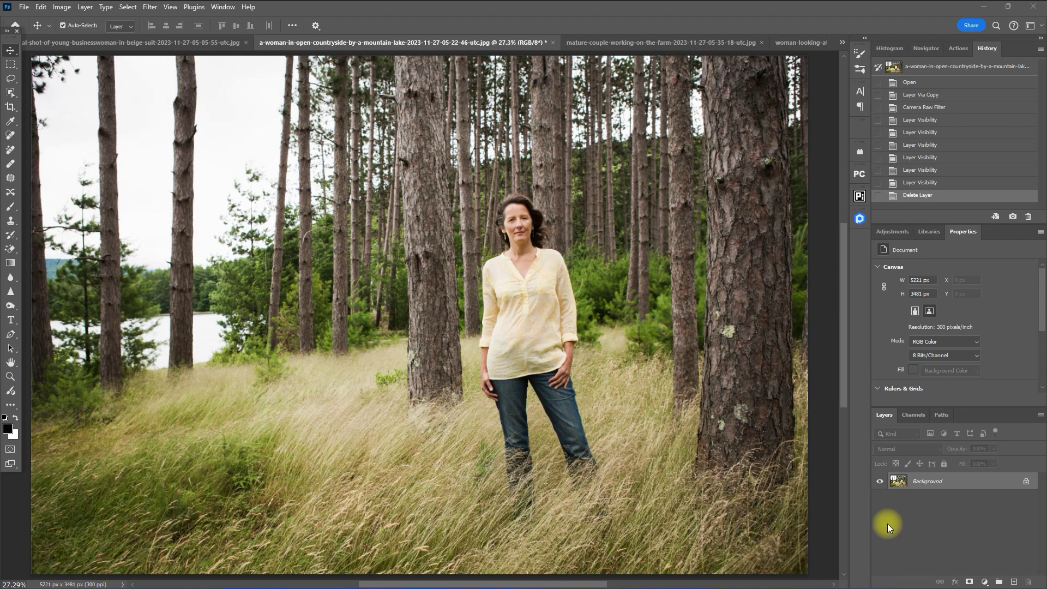
- Duplicate the woman photo onto a new layer and open it in the Camera Raw Filter
key(ctrl+j)
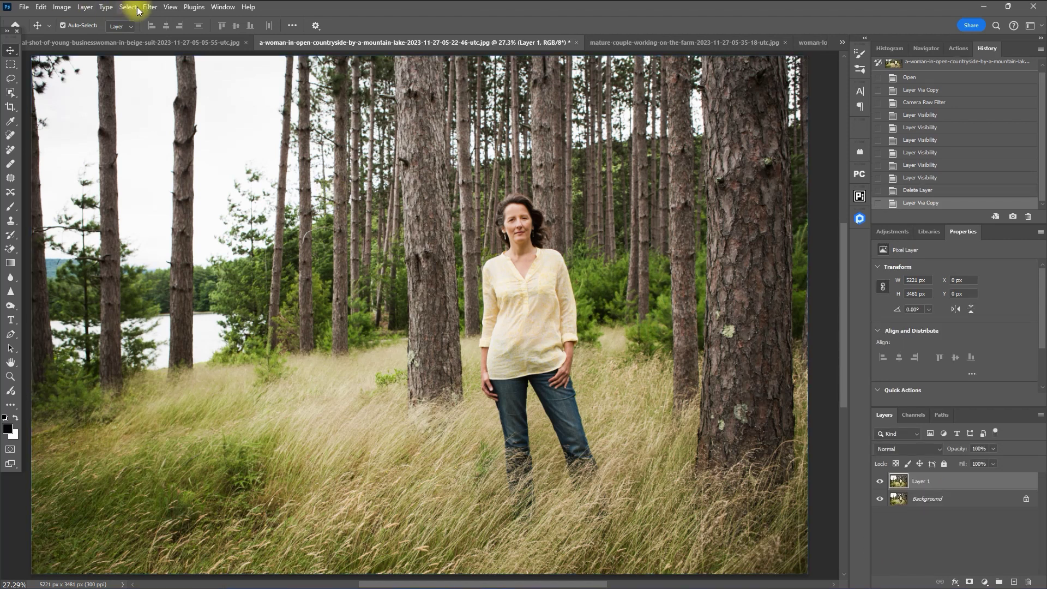
click(150, 7)
click(199, 111)
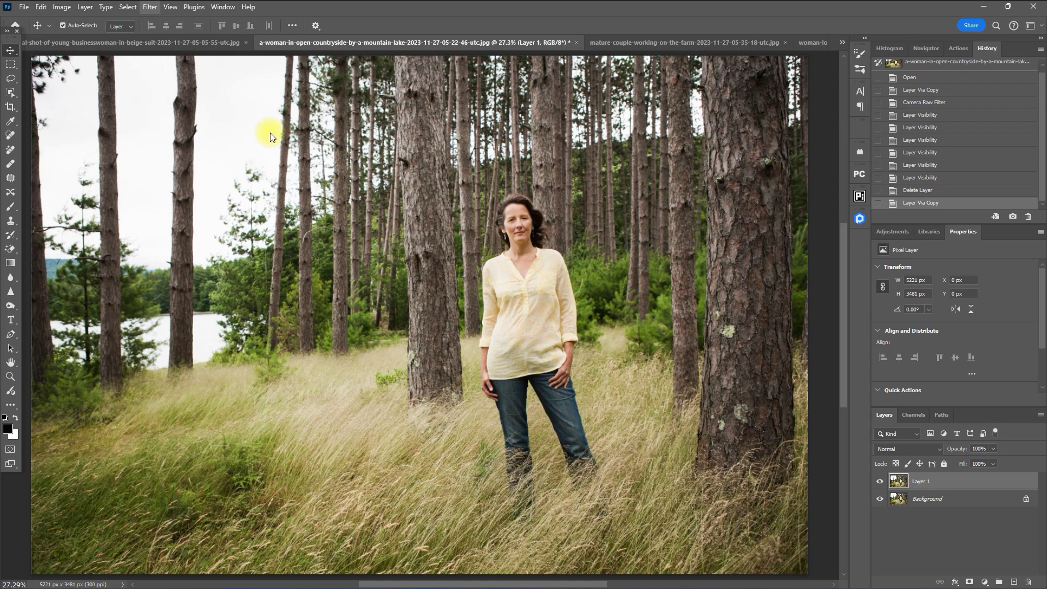
- Turn on Lens Blur and narrow the focus range so the woman stays sharp
scroll(823, 351, down, 3)
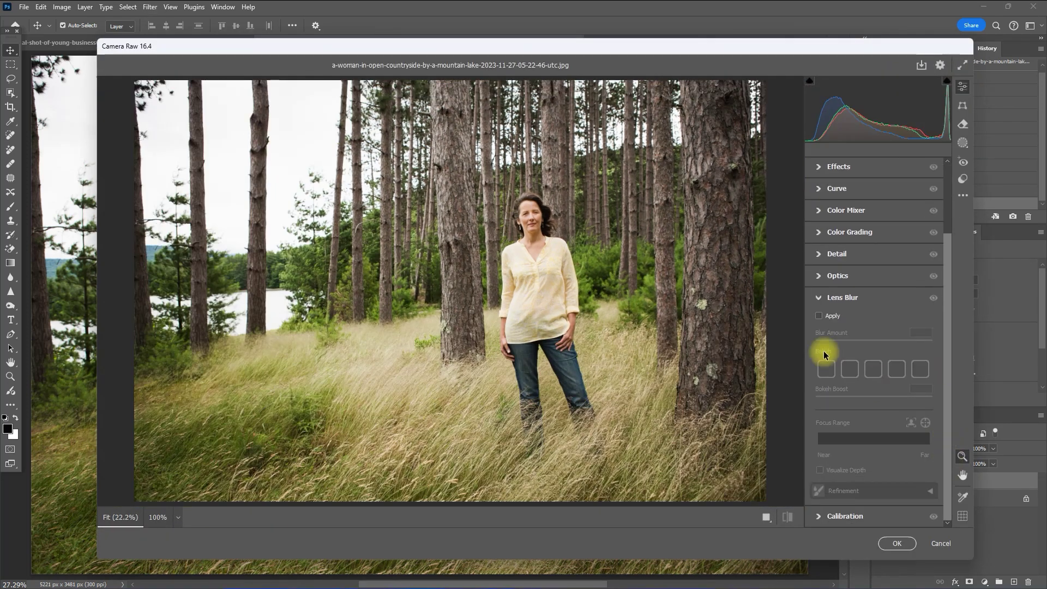
click(820, 316)
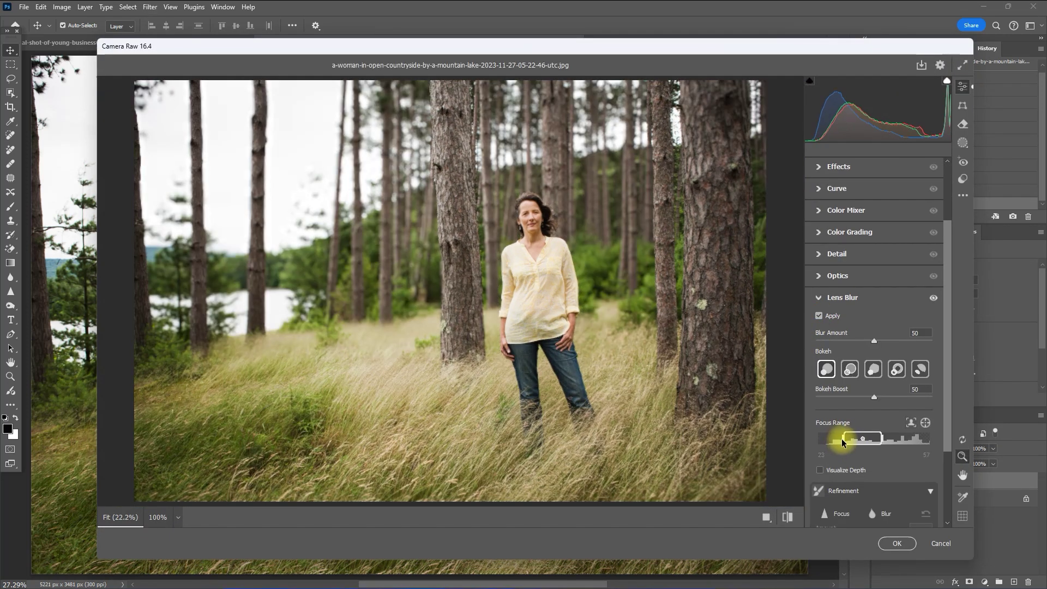
mouse_move(852, 438)
mouse_down()
mouse_move(803, 436)
mouse_move(909, 438)
mouse_move(854, 444)
mouse_up()
scroll(578, 343, up, 5)
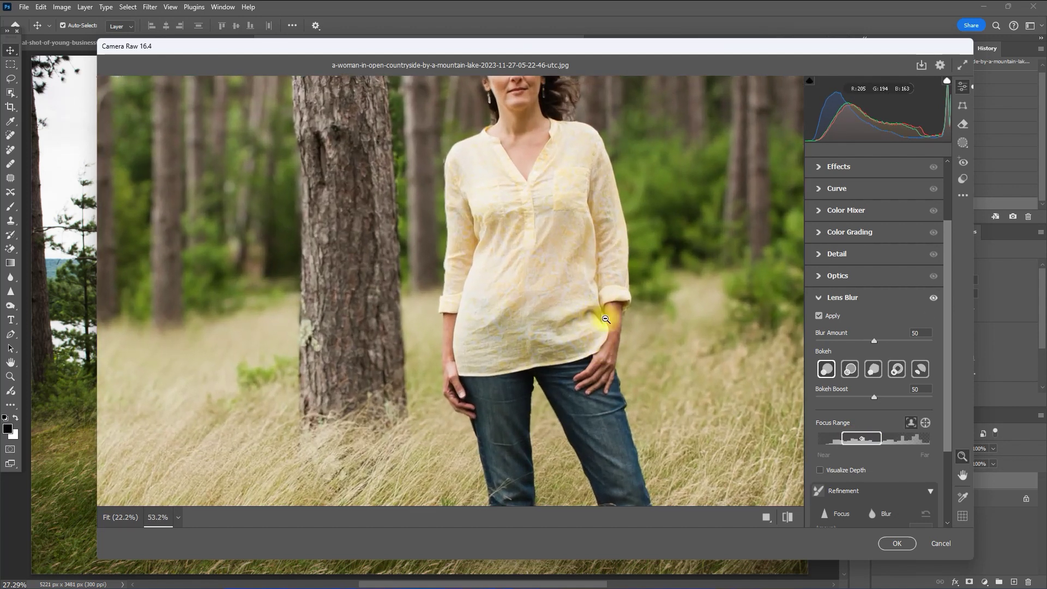
scroll(605, 319, up, 5)
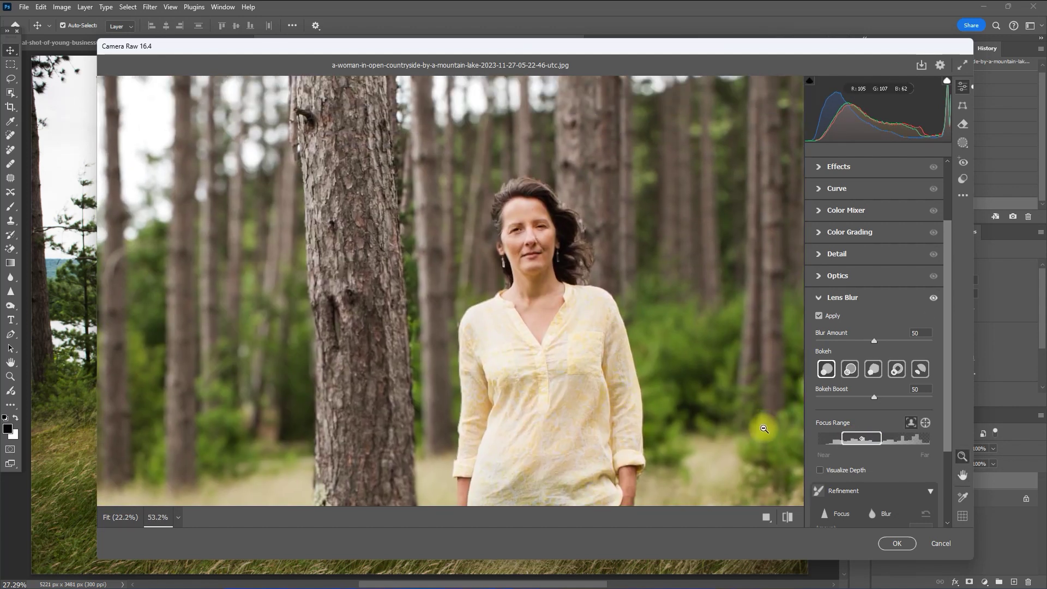
drag(947, 402, 947, 441)
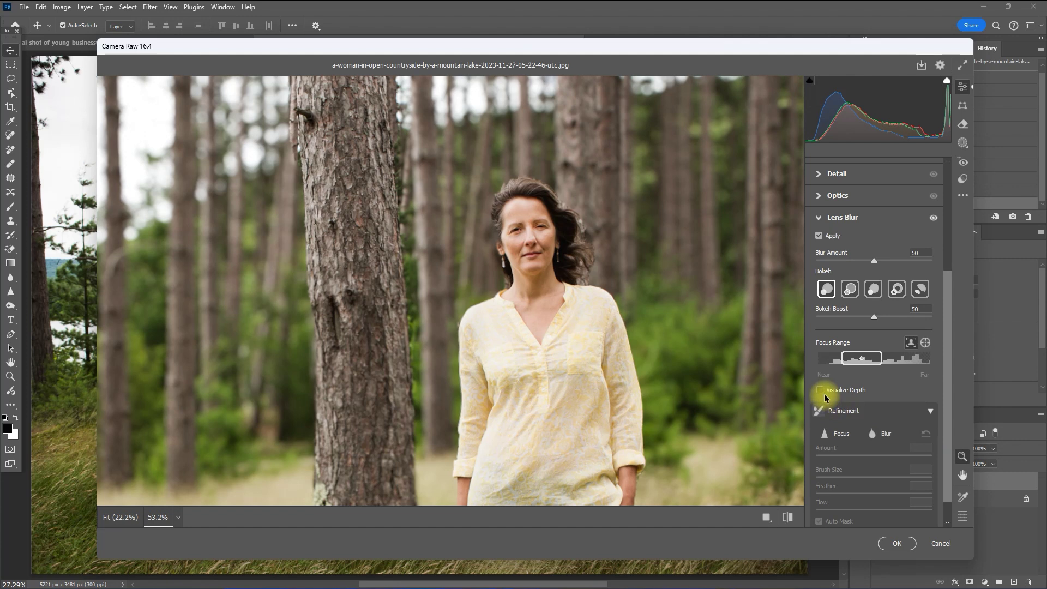
- Show the depth map and paint extra blur over the tall and thin trunks left of the woman
click(820, 390)
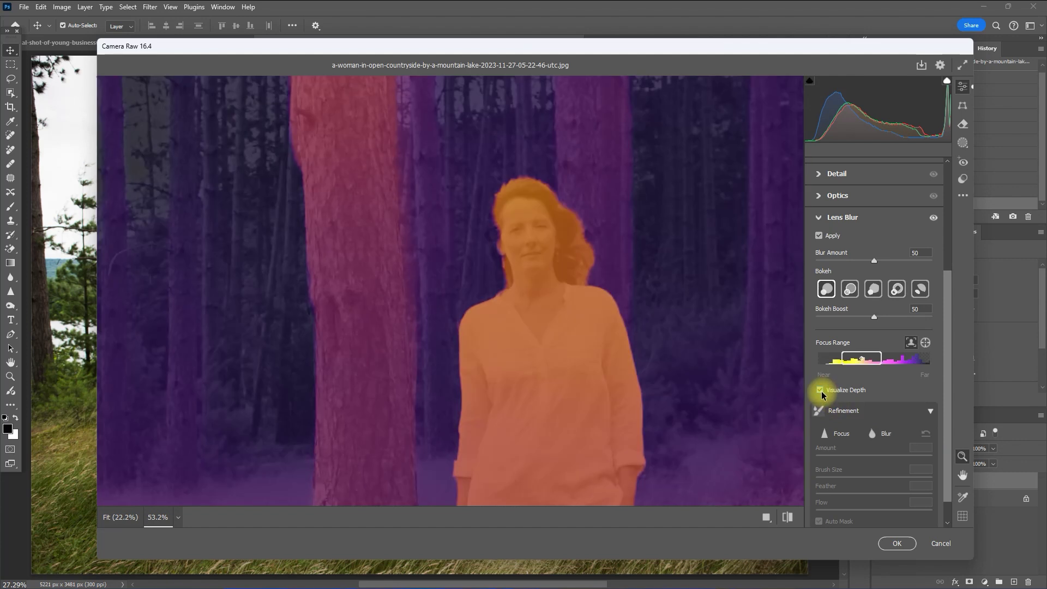
key(ctrl+0)
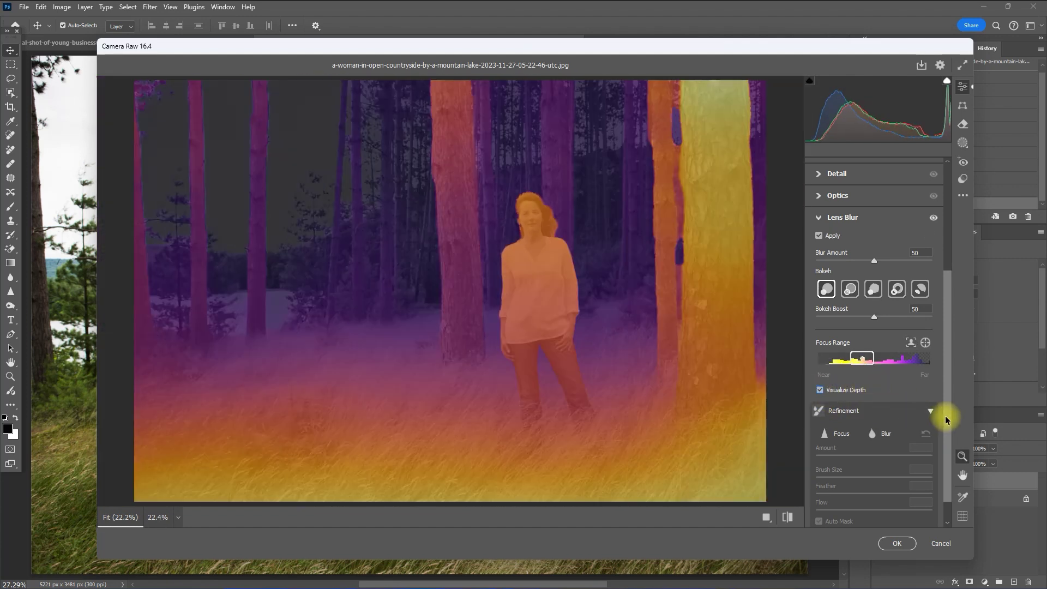
drag(946, 420, 948, 457)
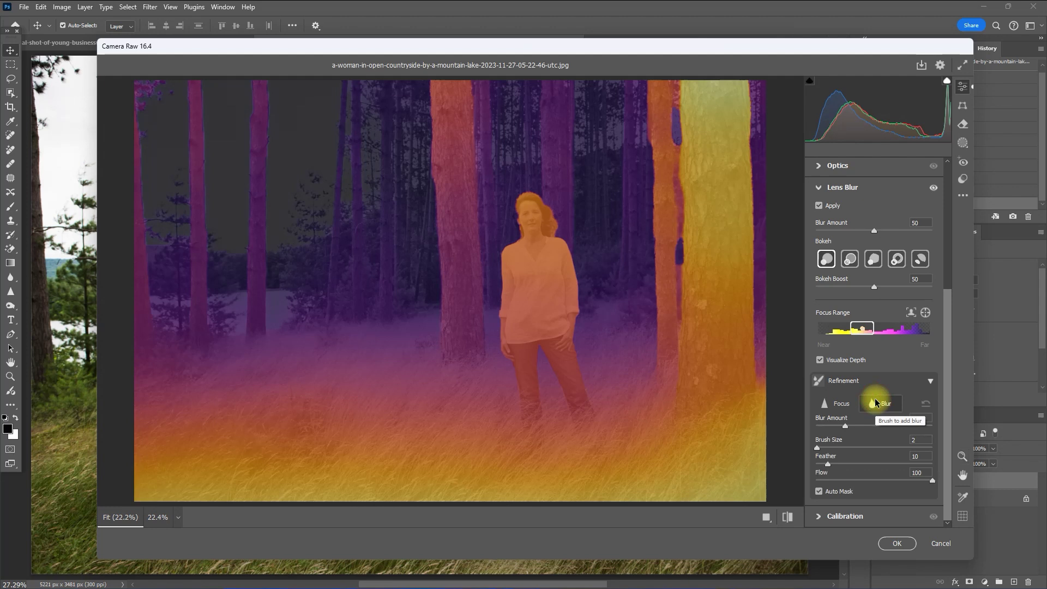
click(873, 403)
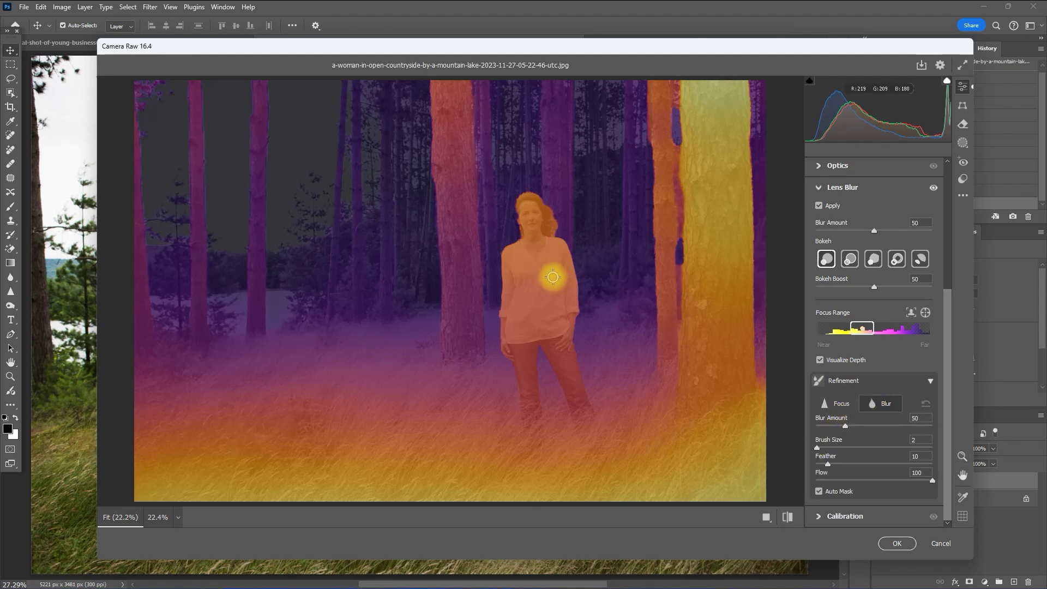
mouse_move(452, 210)
mouse_down()
mouse_move(466, 181)
mouse_move(430, 87)
mouse_move(456, 165)
mouse_move(446, 221)
mouse_move(463, 345)
mouse_move(446, 330)
mouse_up()
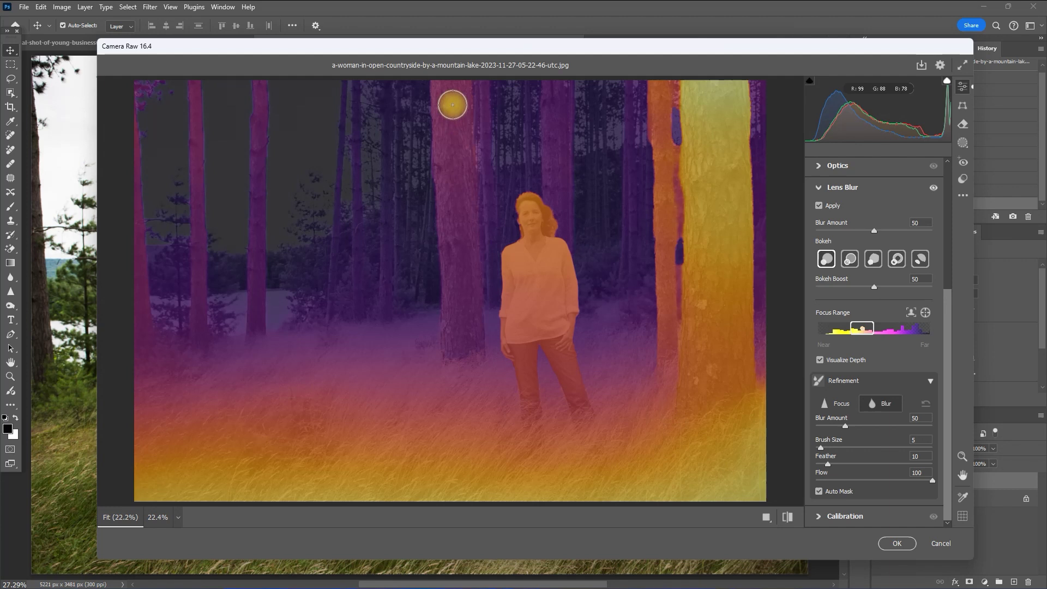
key(bracketright)
key(bracketright)
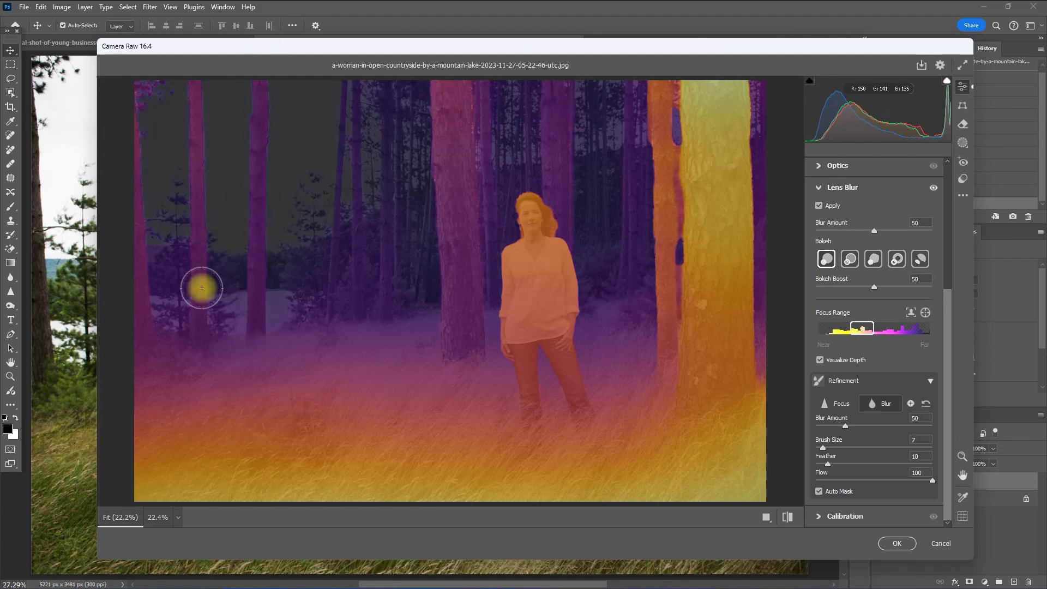
key(bracketright)
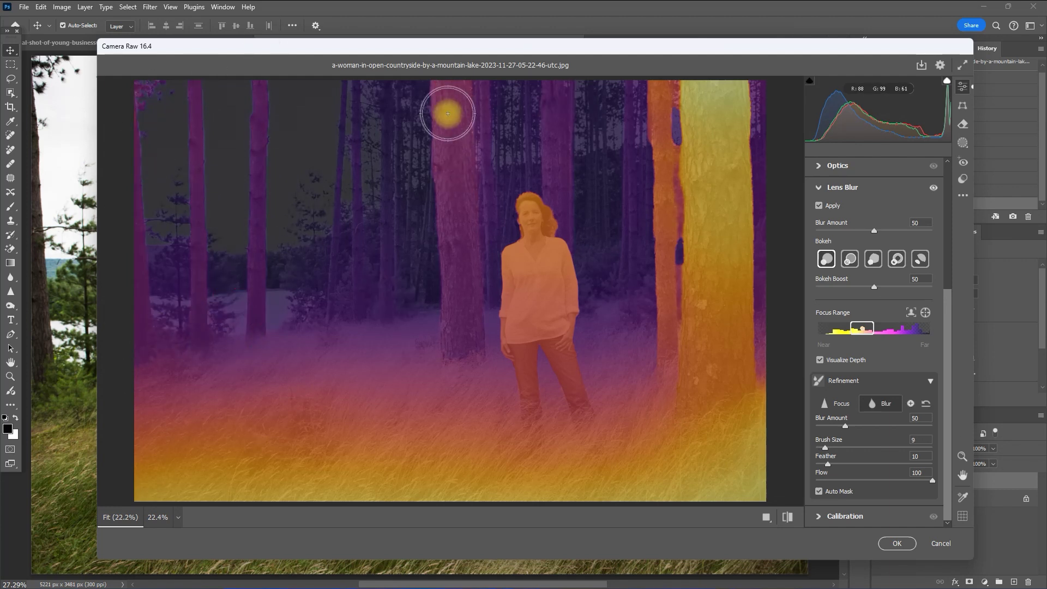
mouse_move(639, 130)
mouse_down()
mouse_move(657, 94)
mouse_move(657, 238)
mouse_move(670, 87)
mouse_move(659, 318)
mouse_move(676, 244)
mouse_up()
click(838, 404)
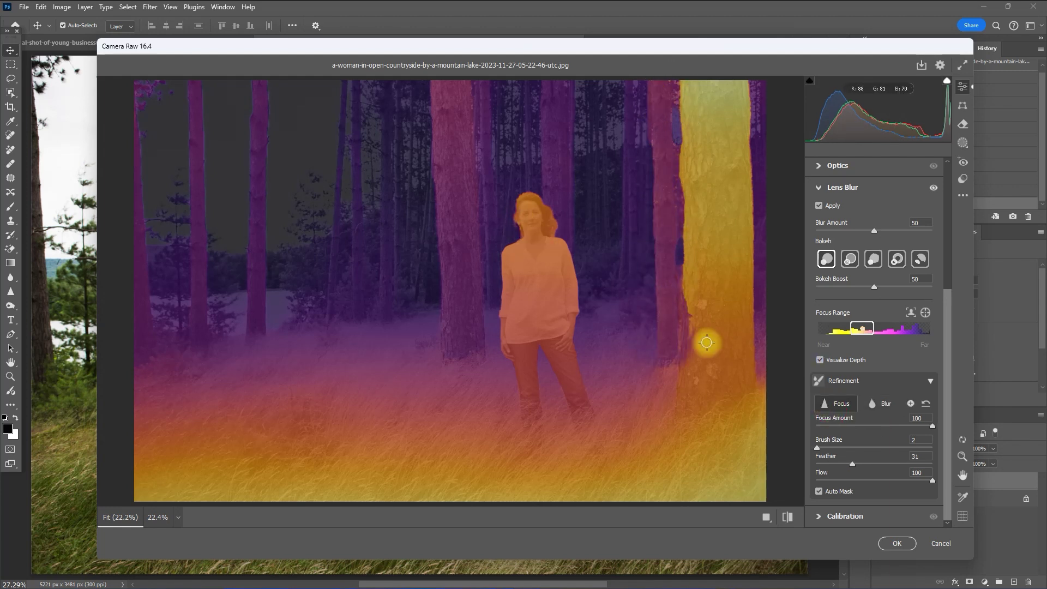
- Raise the Refinement Focus brush size to 4
click(817, 447)
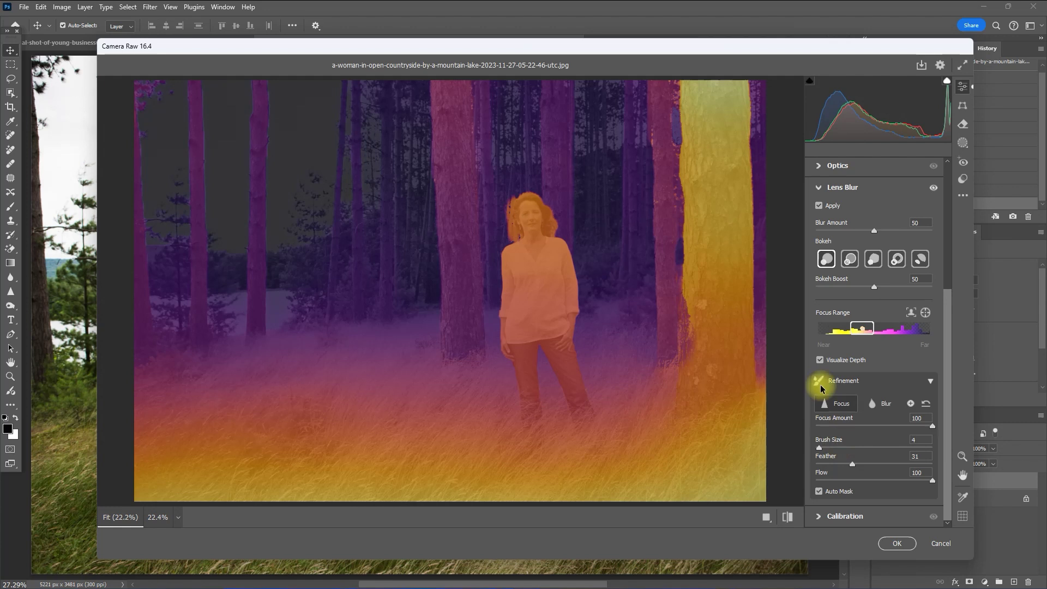
- Hide the depth map overlay and frame the woman's upper body in the preview
click(822, 361)
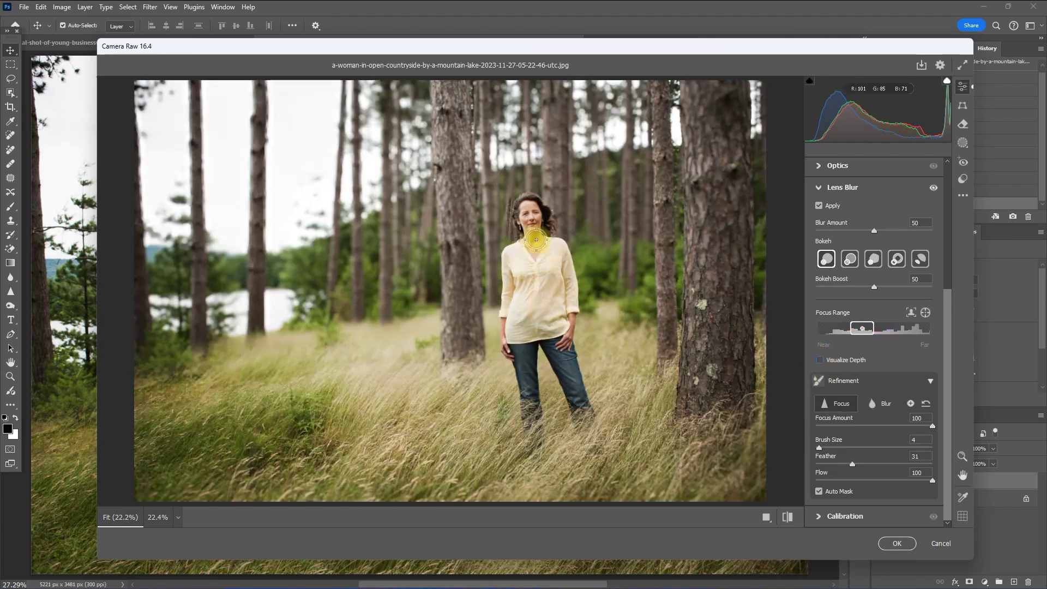
scroll(551, 260, up, 3)
scroll(573, 292, up, 3)
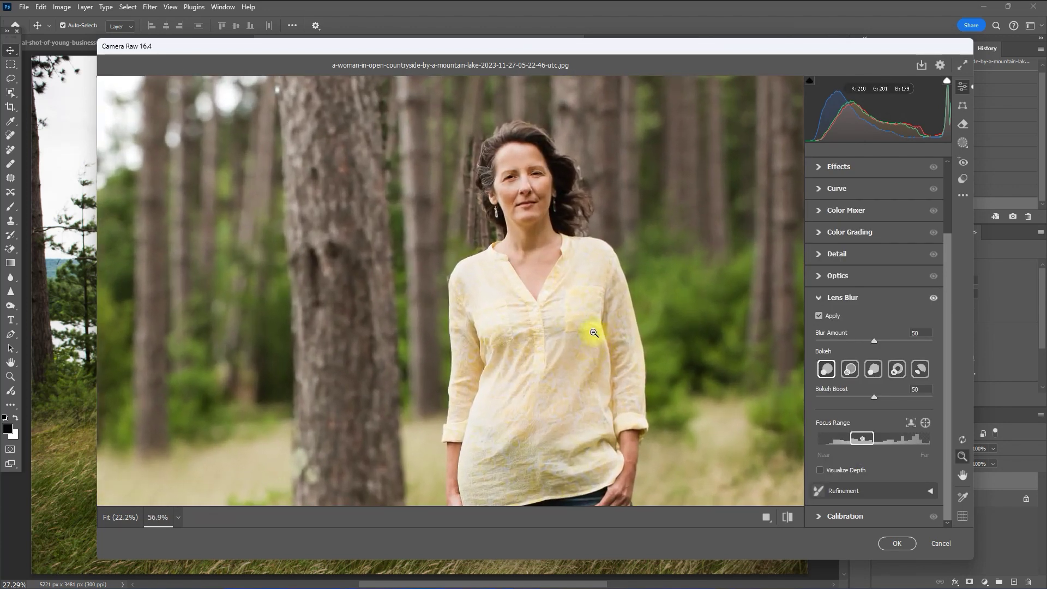
drag(594, 333, 515, 375)
- Raise the Lens Blur amount to 63 and apply the Camera Raw filter
key(space)
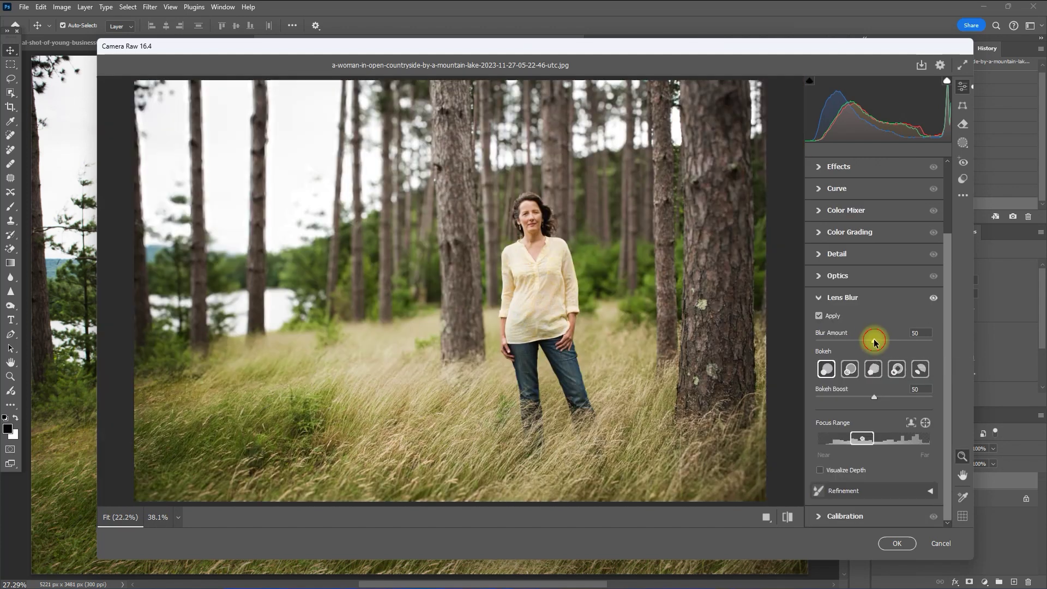
drag(872, 338, 883, 340)
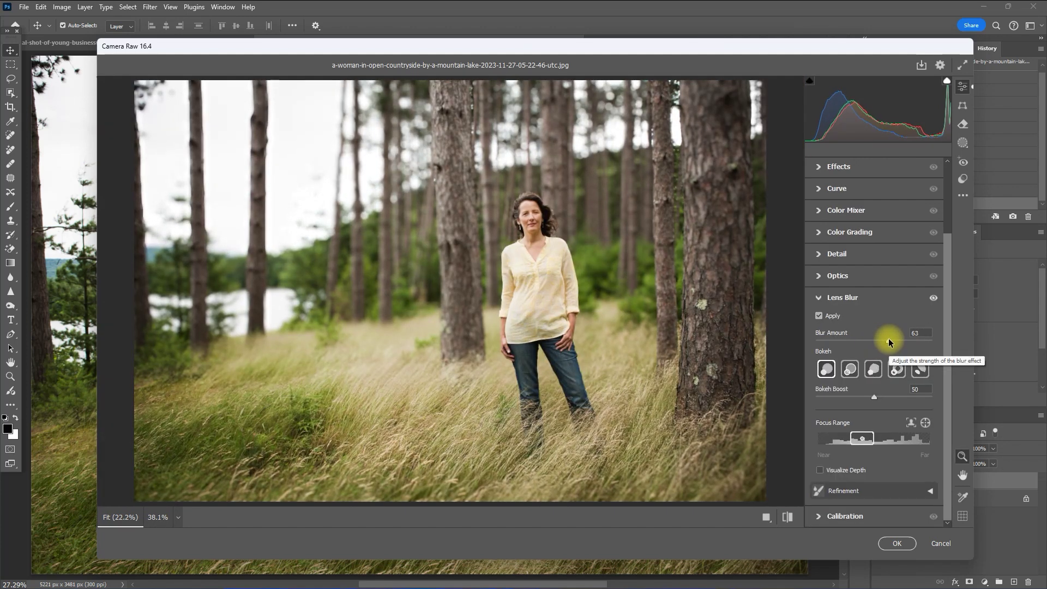
key(Return)
click(880, 481)
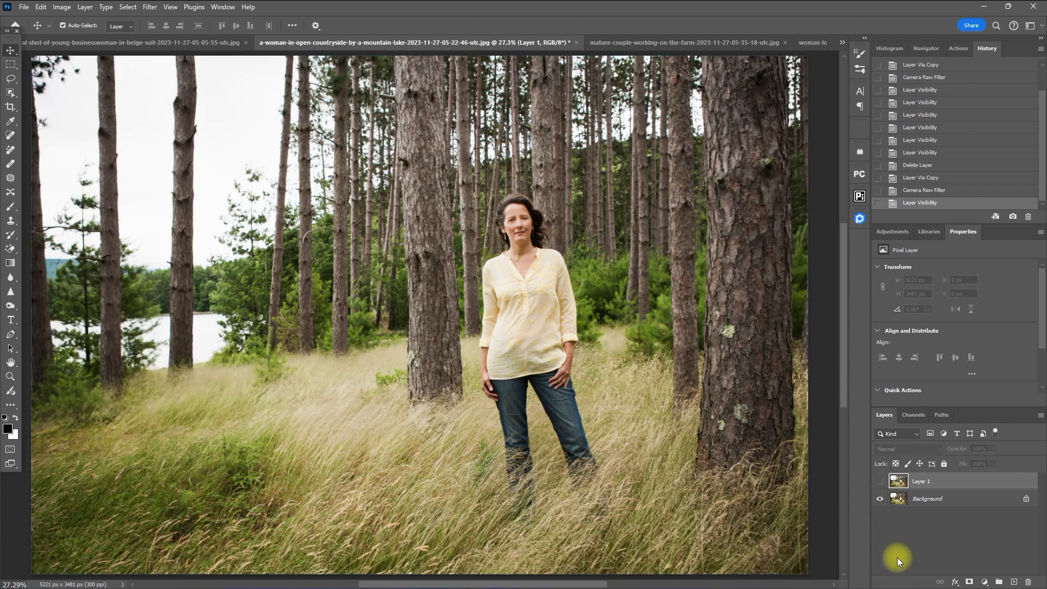
click(880, 481)
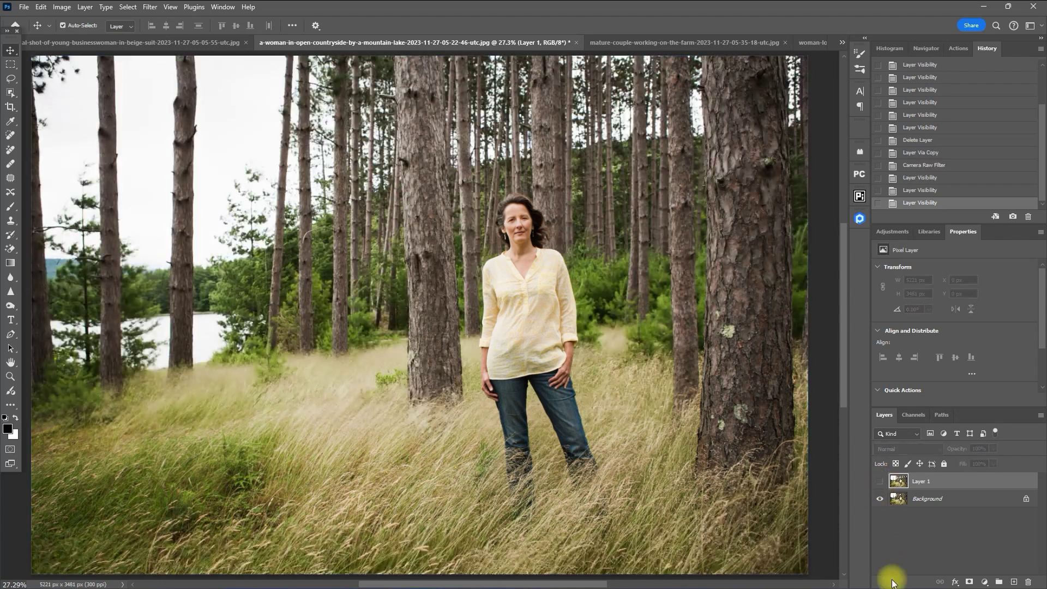
click(880, 481)
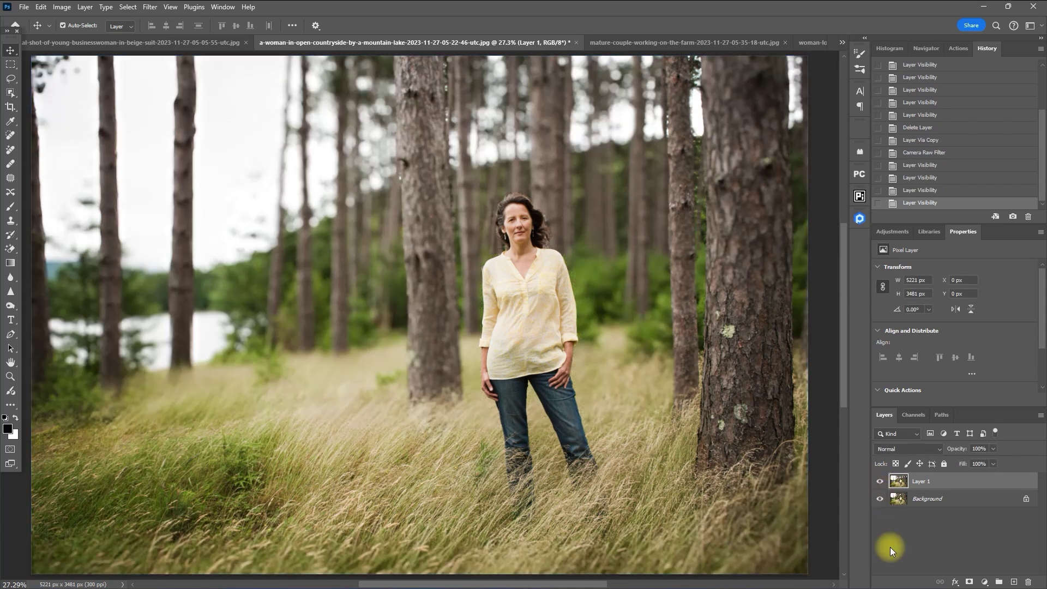
click(880, 481)
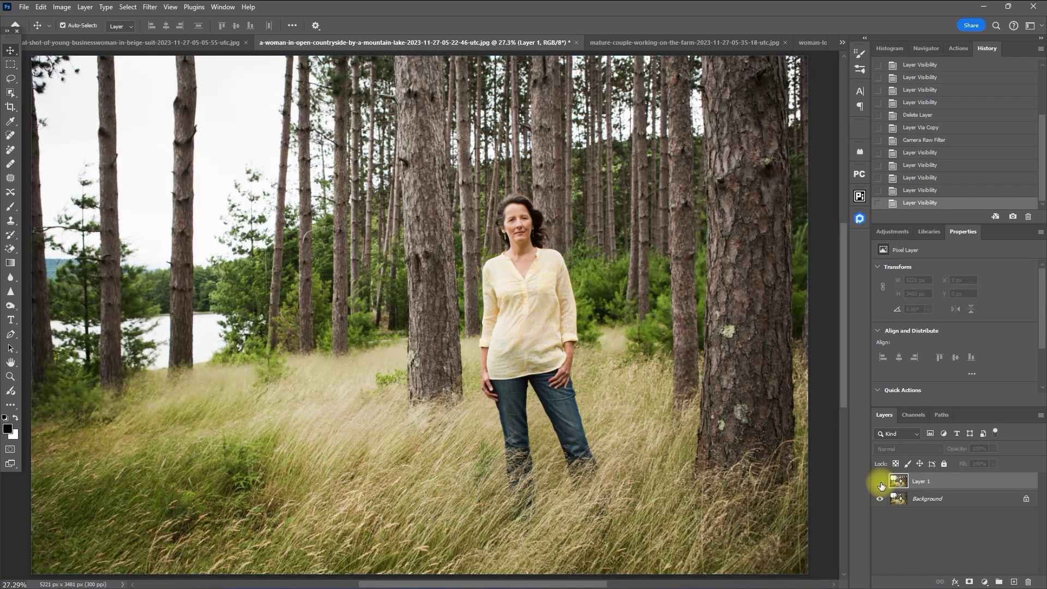
click(880, 481)
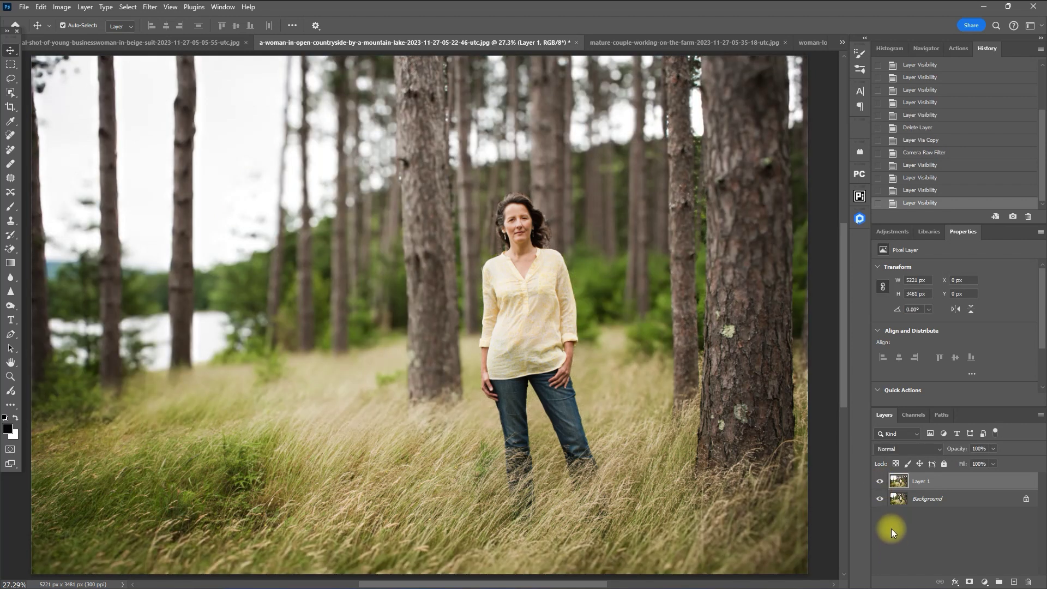
click(880, 481)
click(881, 482)
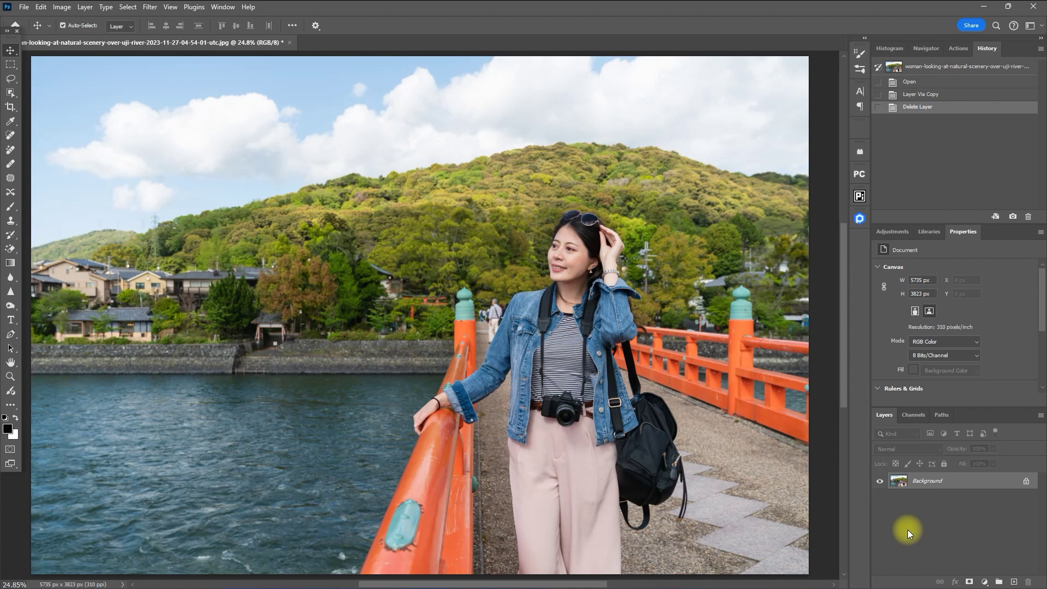
- Duplicate the bridge photo onto a new layer and open the Camera Raw Filter
key(ctrl+j)
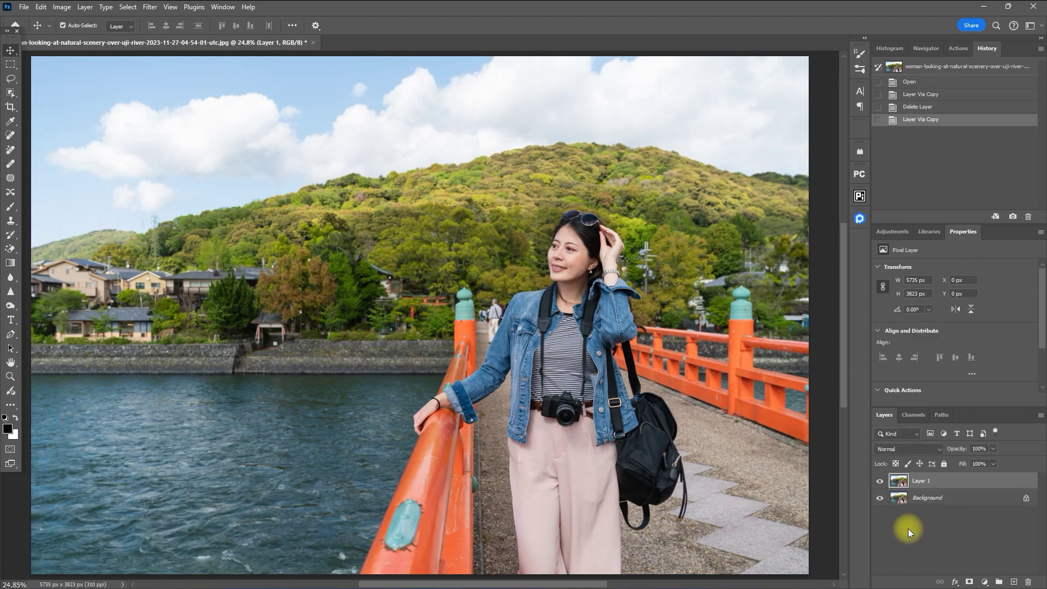
click(63, 26)
click(149, 6)
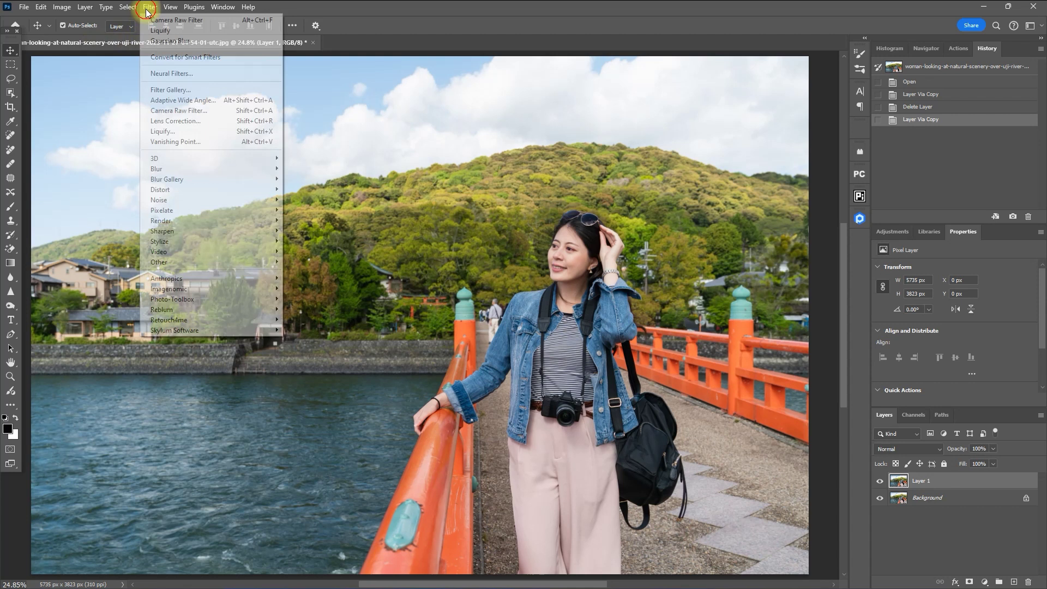
click(203, 106)
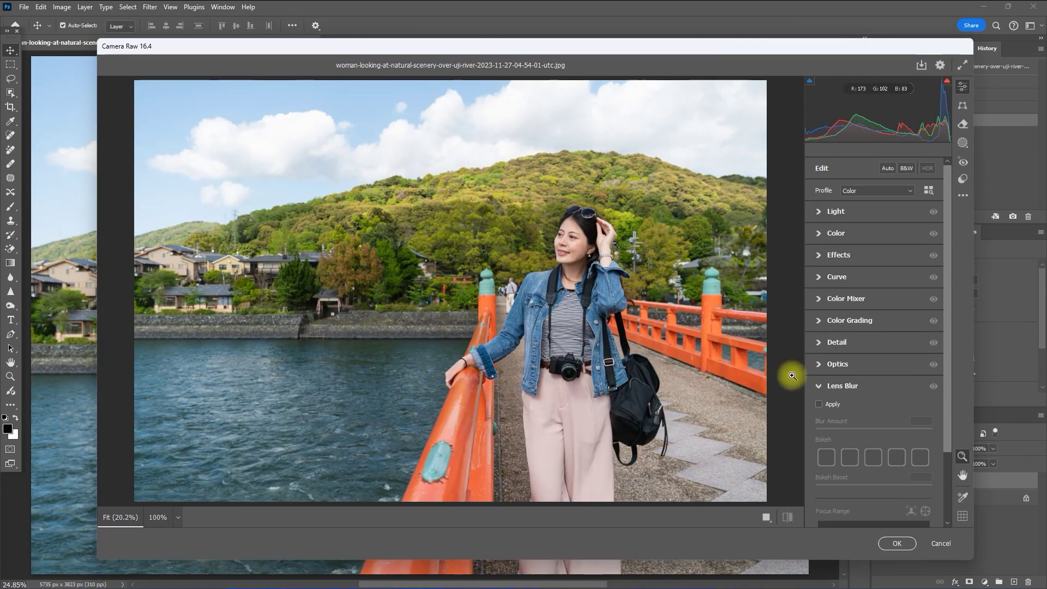
- Enable Lens Blur with Blur Amount 60 and Bokeh Boost 60, checking the depth map
click(841, 385)
click(819, 317)
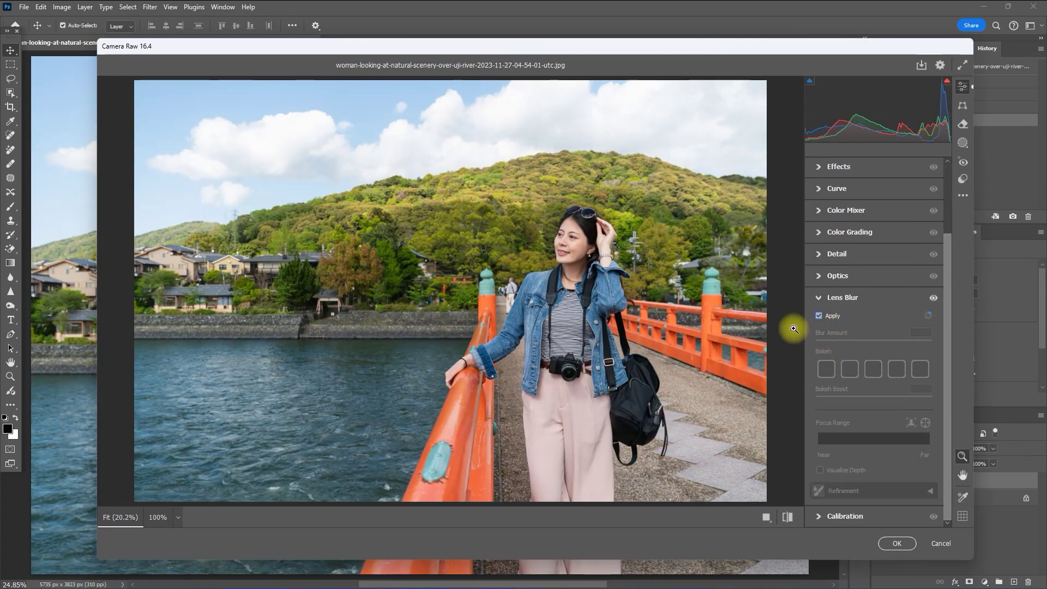
drag(878, 341, 886, 341)
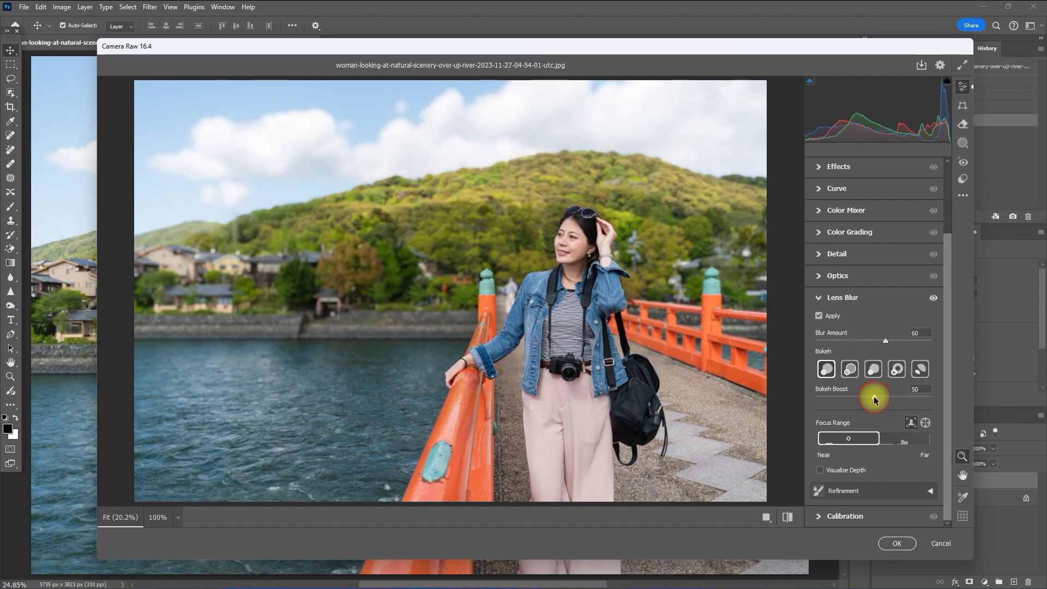
drag(873, 397, 886, 400)
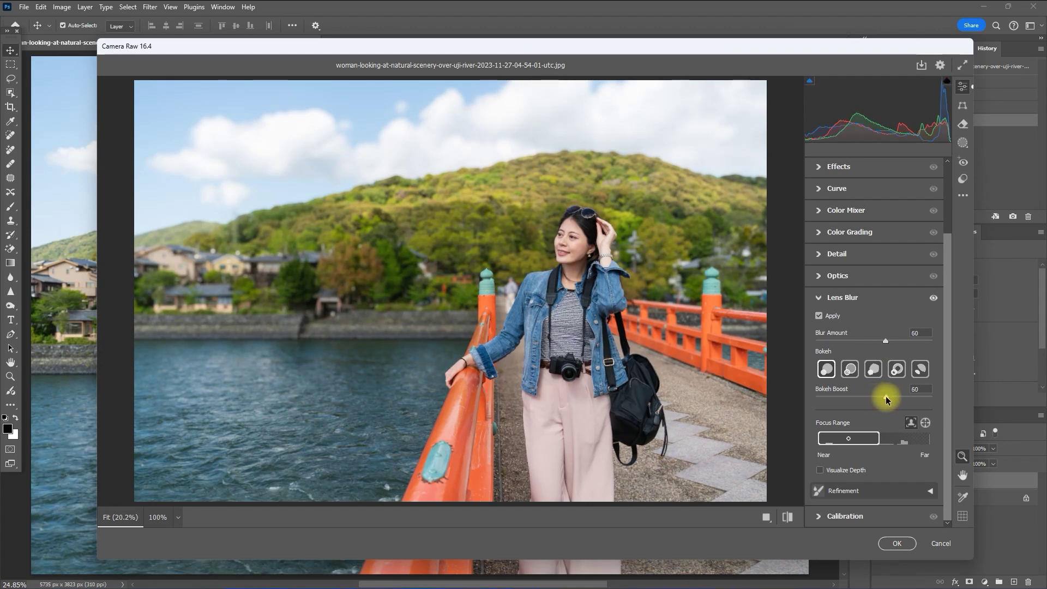
click(821, 473)
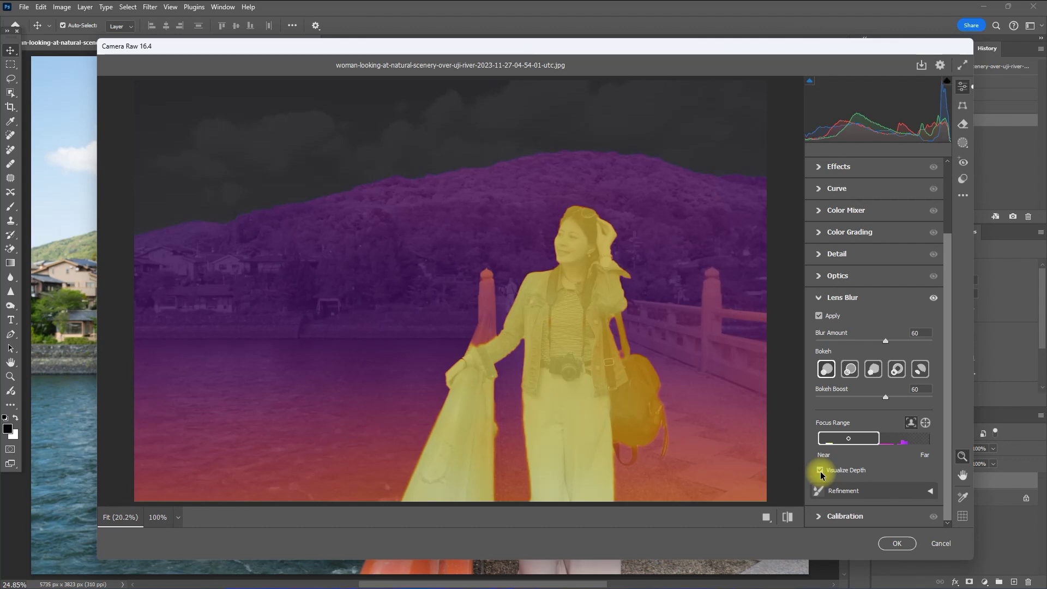
click(821, 472)
- Compare the photo with and without the lens blur, then apply the Camera Raw edits
click(934, 299)
click(934, 299)
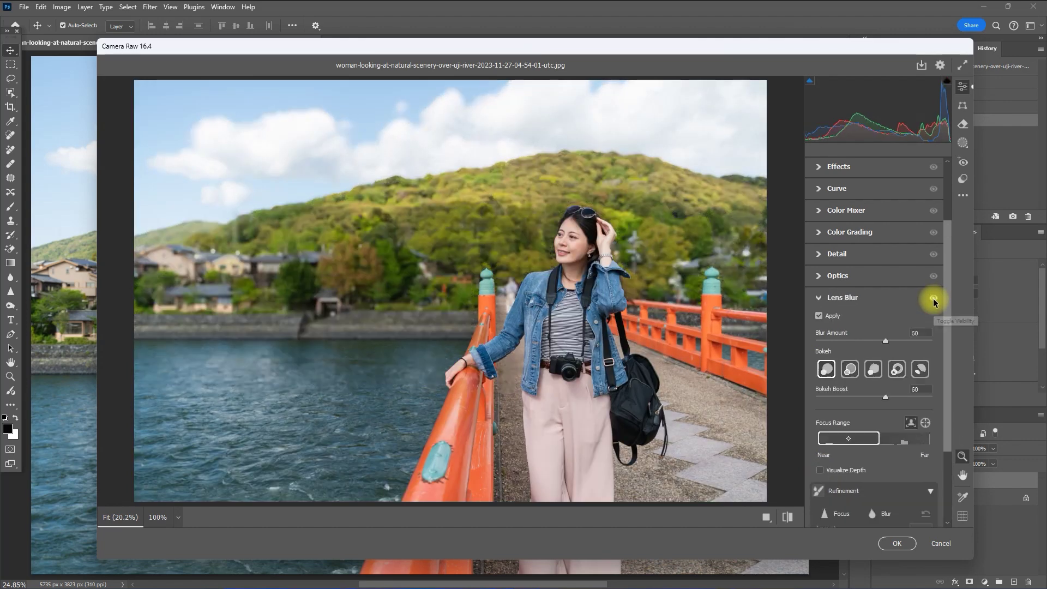
click(934, 299)
click(934, 299)
click(934, 300)
click(934, 299)
scroll(922, 382, down, 1)
click(897, 543)
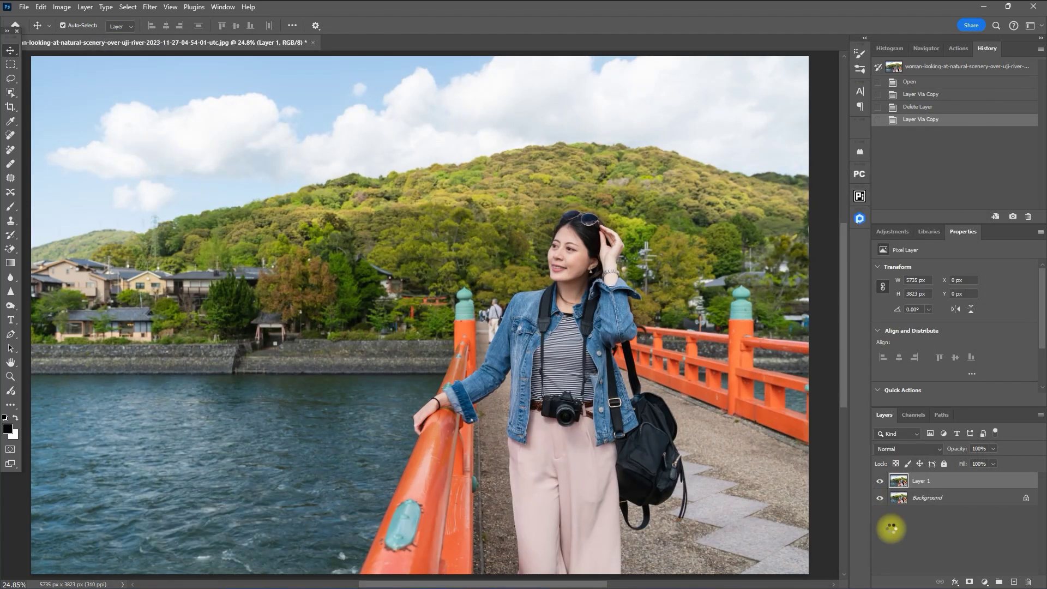
- Compare the blurred layer with the original by toggling its visibility
click(880, 481)
click(880, 480)
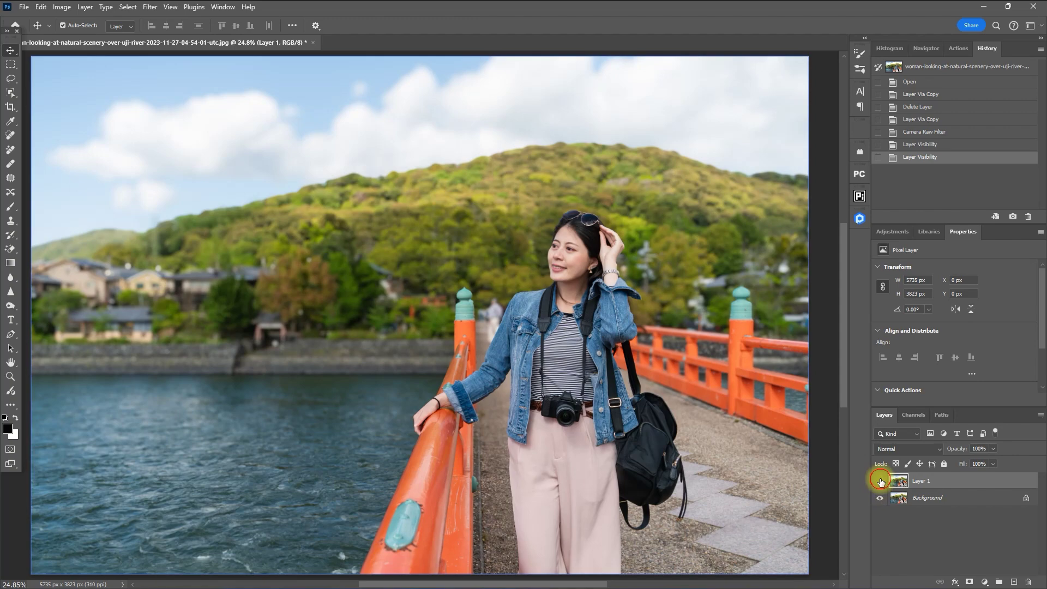
click(880, 481)
click(880, 480)
click(880, 481)
click(880, 481)
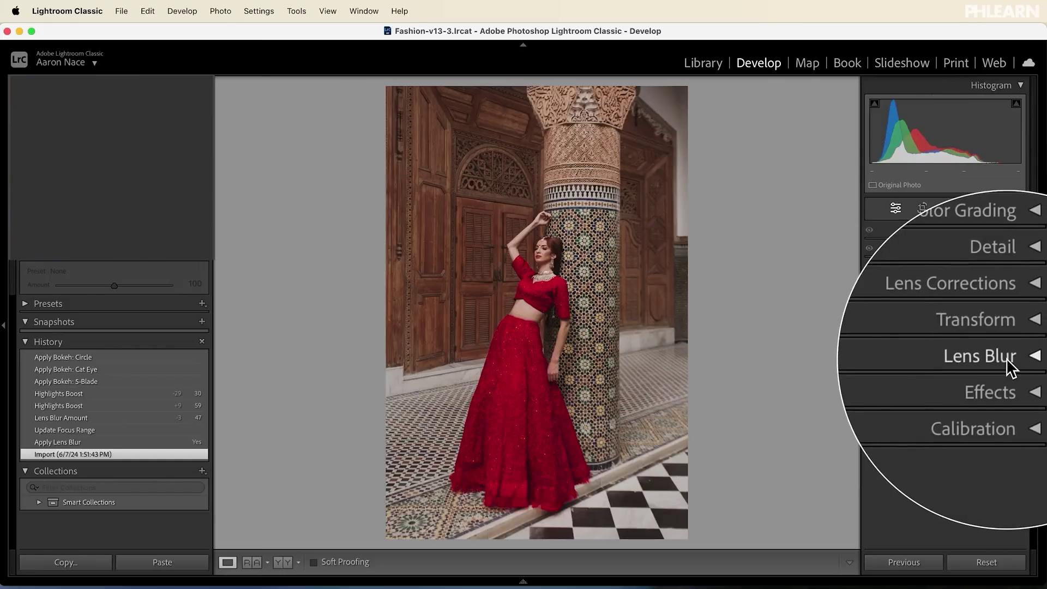
- Enable Lens Blur on the red-dress portrait and push Blur Amount up to 100
click(1006, 356)
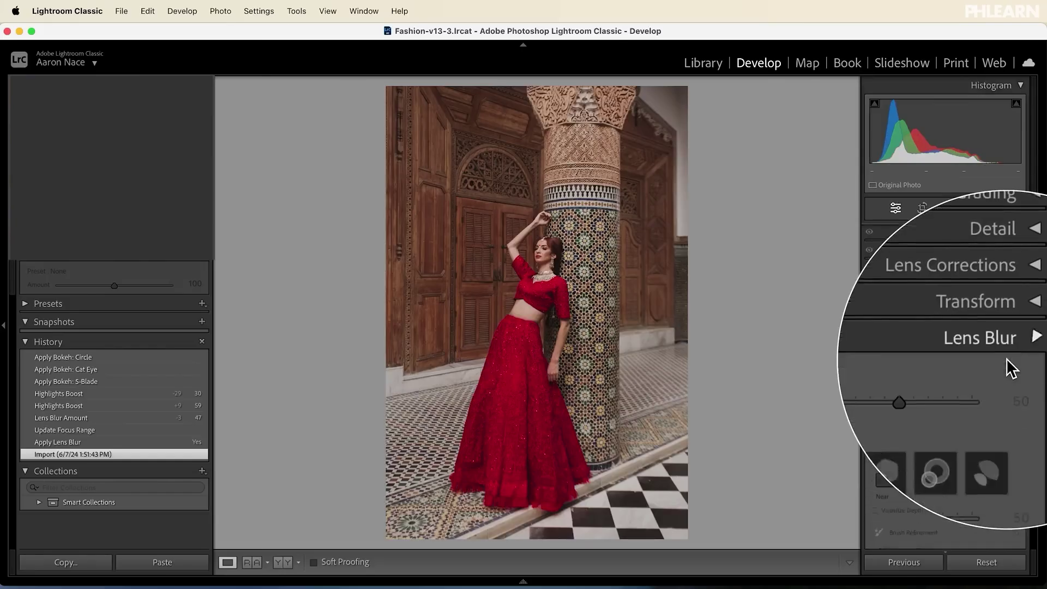
scroll(1007, 361, down, 5)
click(876, 277)
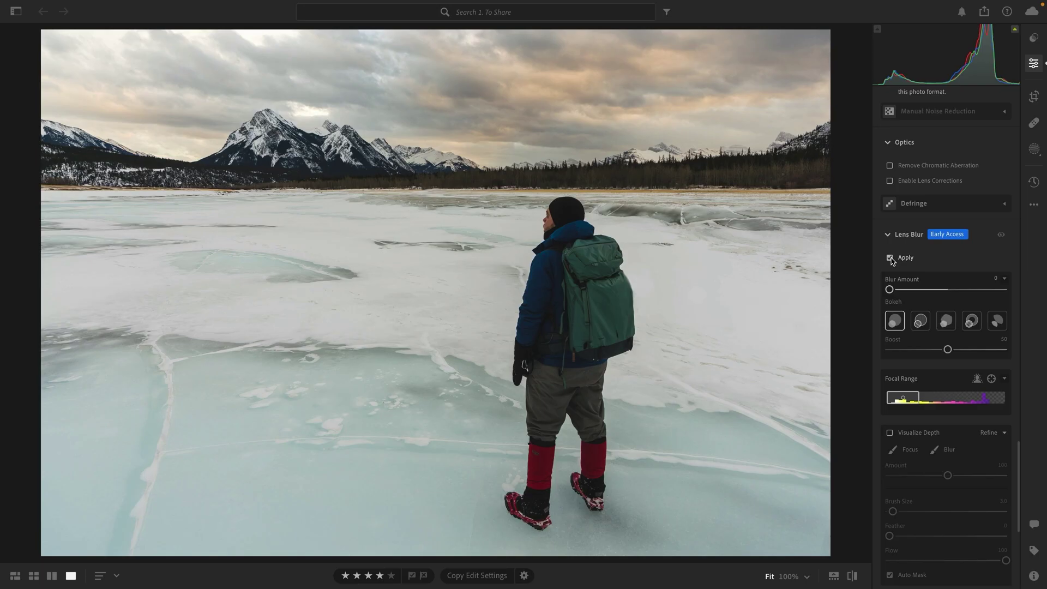
drag(940, 297, 919, 292)
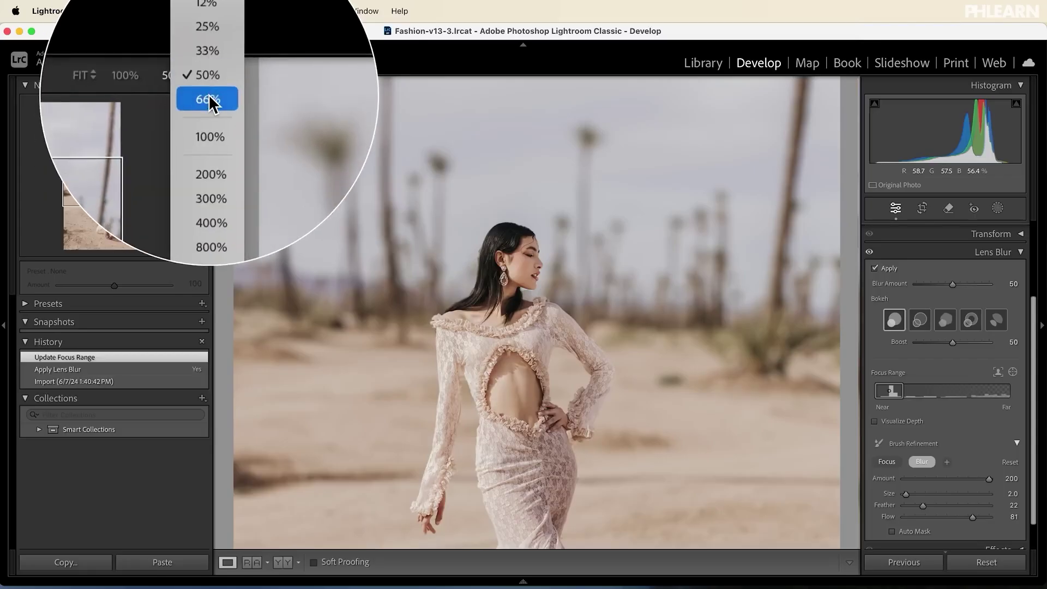
- Zoom to 66.7%, switch the refinement brush to Blur, and nudge the blur amount higher
click(206, 98)
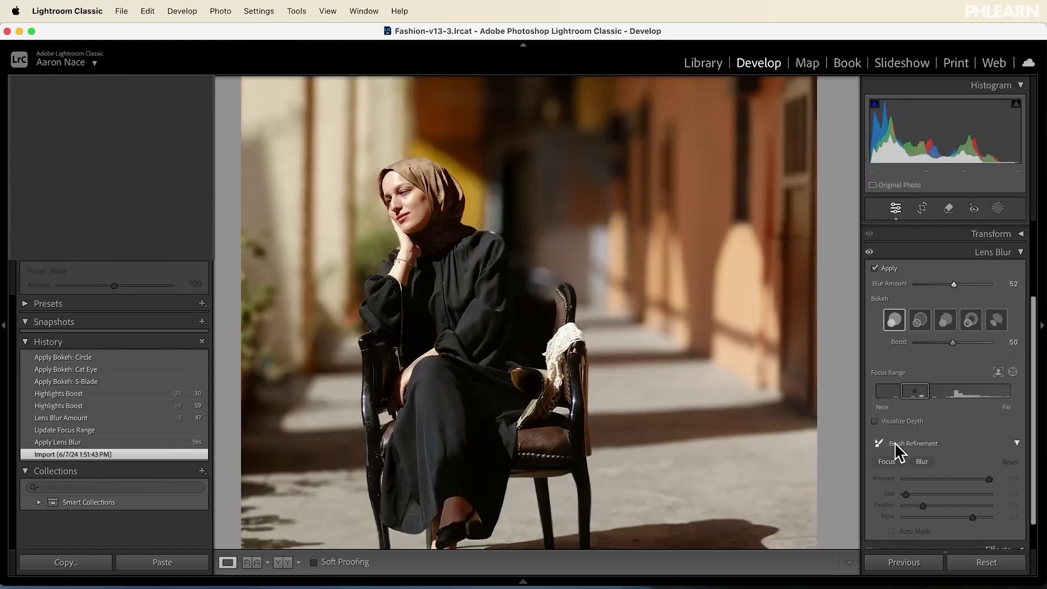
click(887, 461)
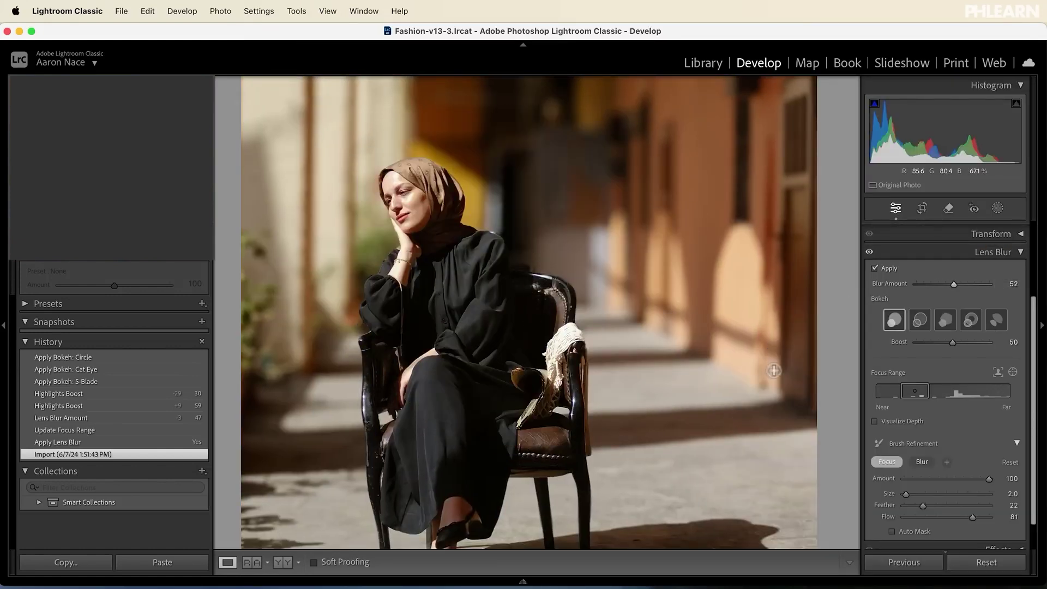
key(alt)
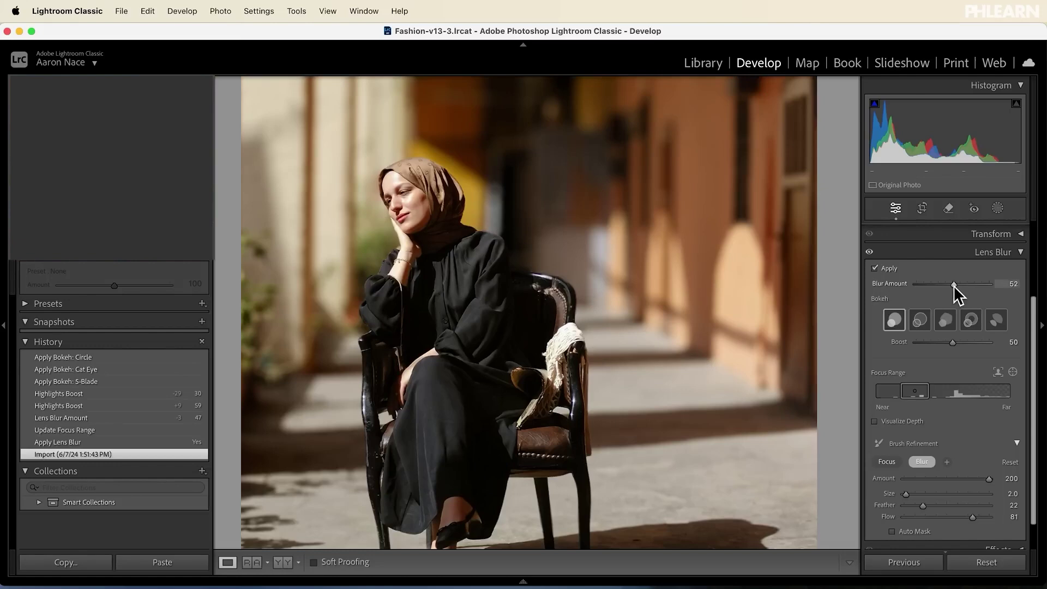
drag(954, 285, 956, 285)
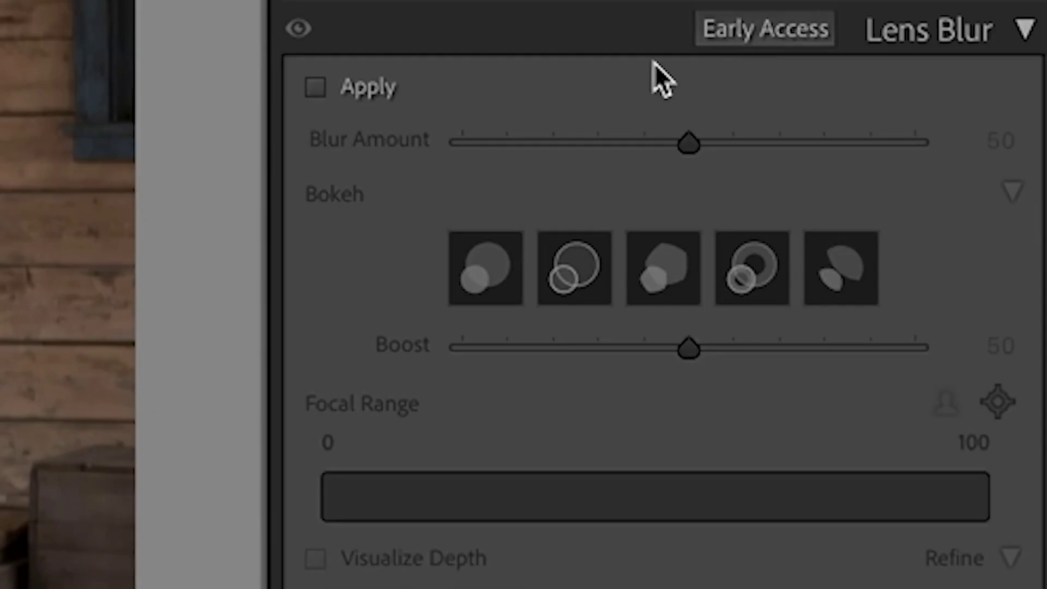
- Enable Lens Blur at amount 50, focus on the rider, and set focal range 0–28
click(309, 87)
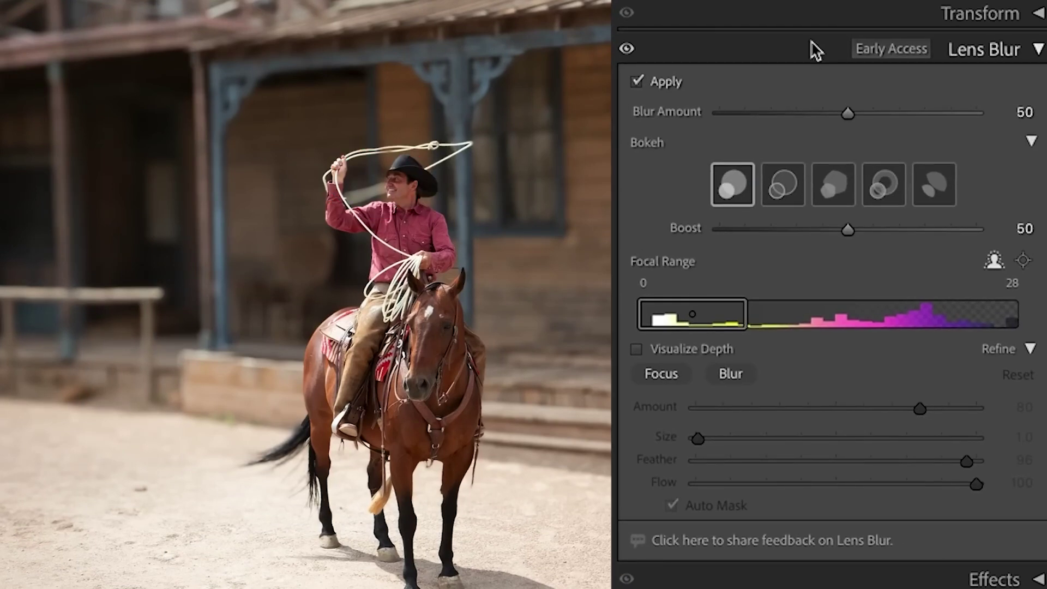
mouse_move(848, 111)
mouse_down()
mouse_move(961, 110)
mouse_move(784, 112)
mouse_move(862, 111)
mouse_up()
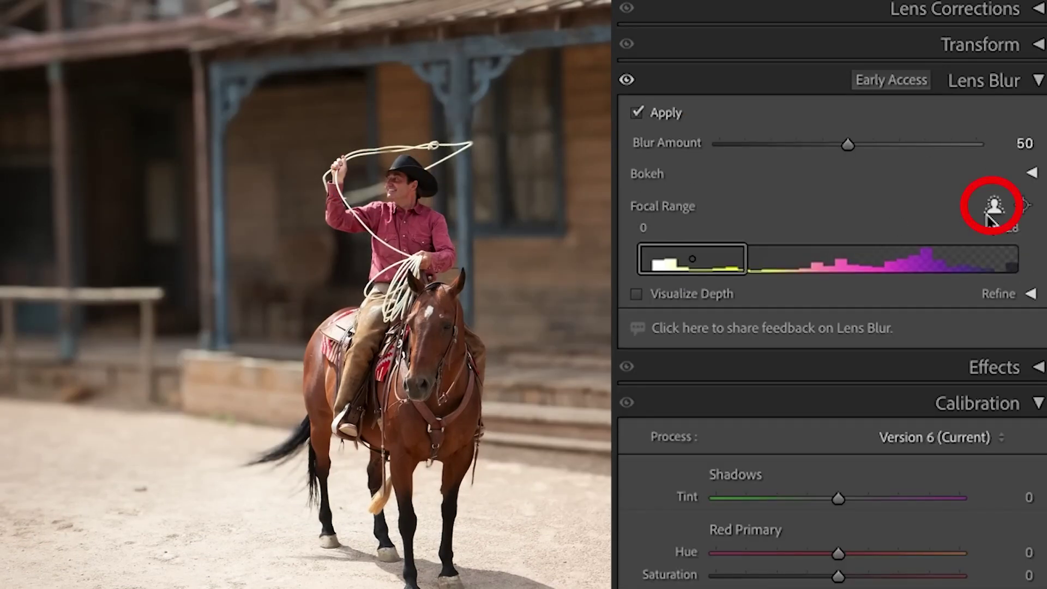
click(1024, 205)
click(26, 186)
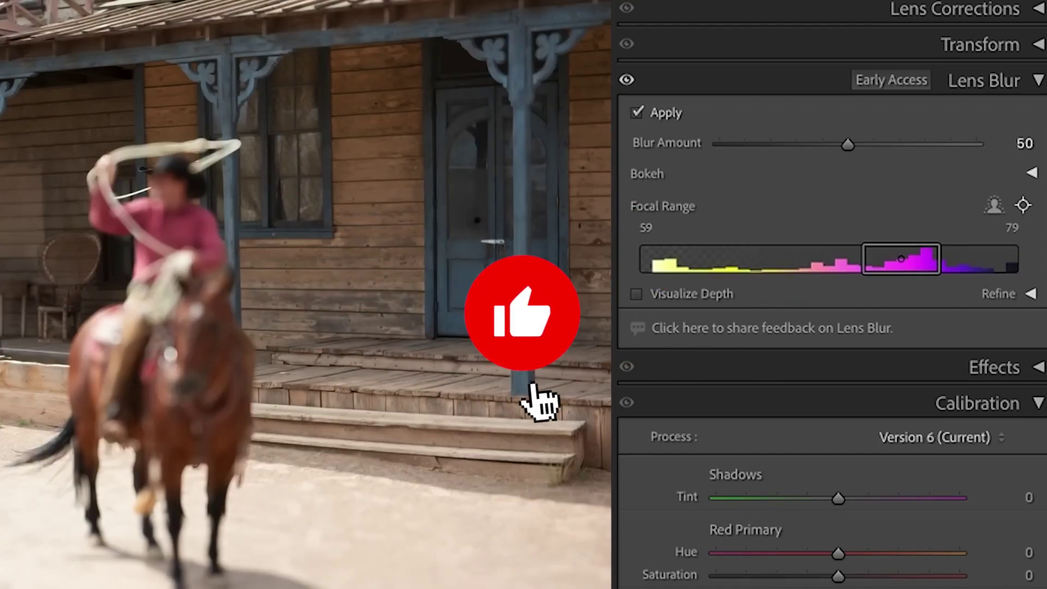
click(997, 205)
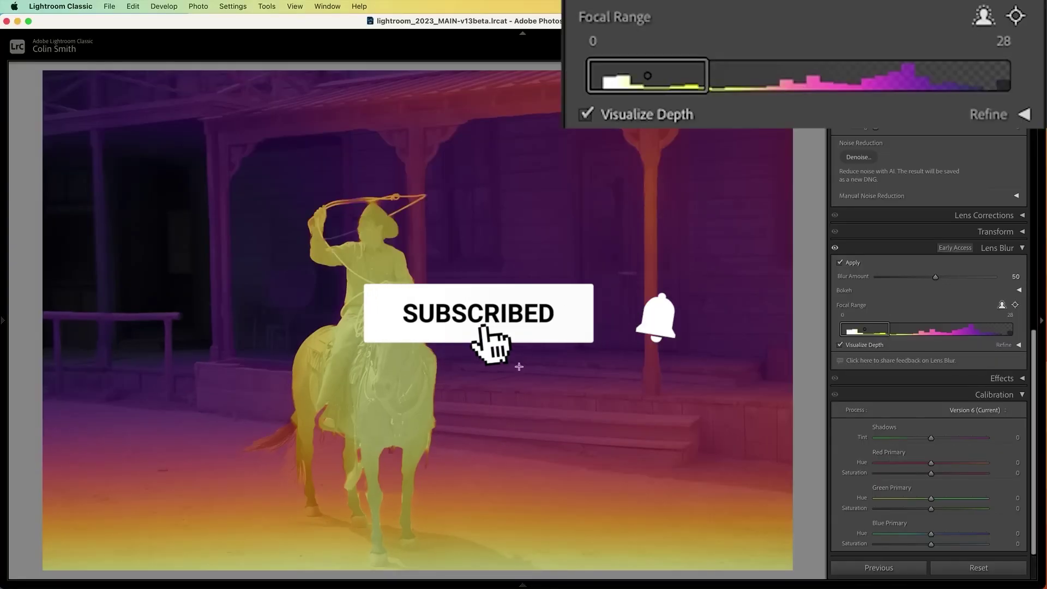
click(840, 345)
mouse_move(860, 329)
mouse_down()
mouse_move(983, 329)
mouse_move(860, 325)
mouse_up()
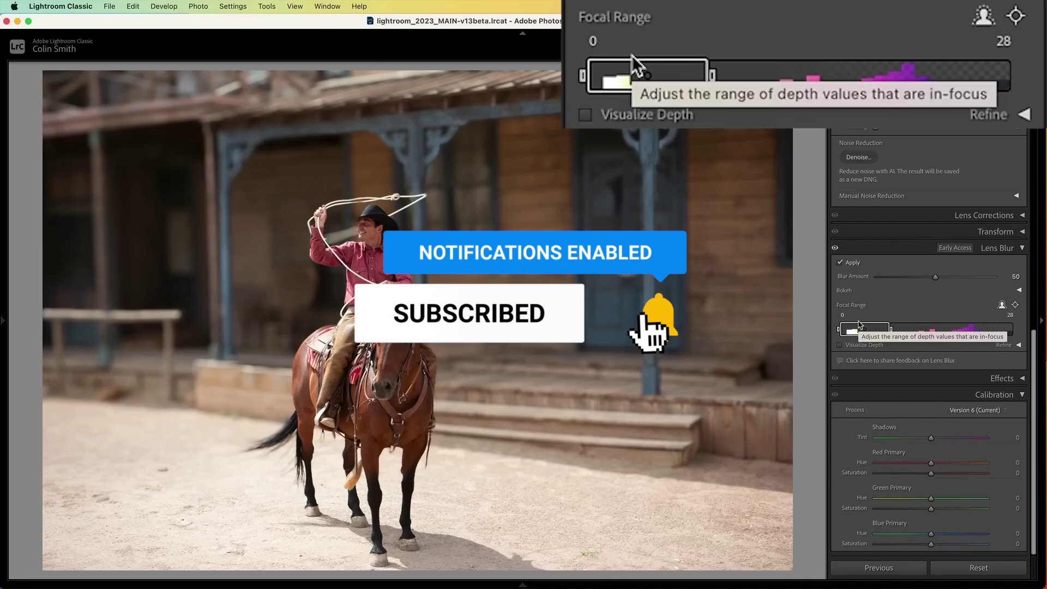